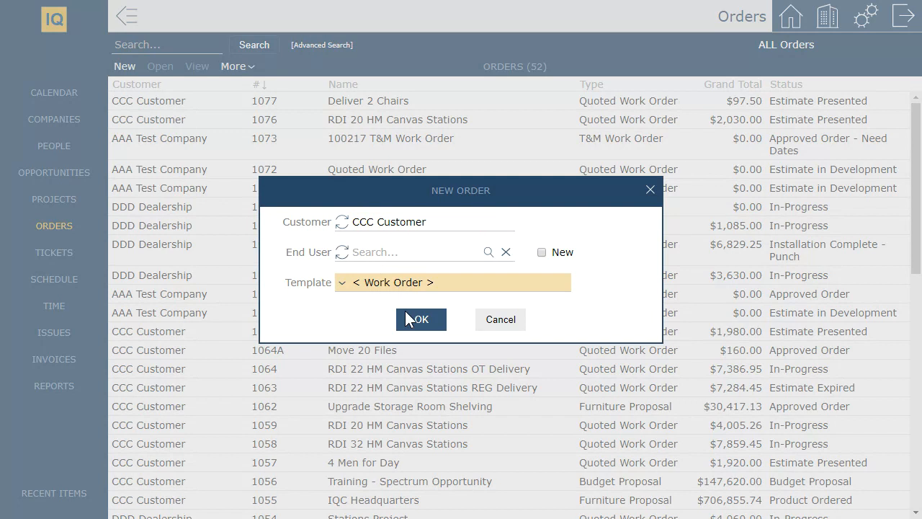
Create the work order for CCC Customer, named "RDI 20 HM Canvas Stations", with the summary "Scope of works...".
{"action": "left_click", "coordinate": [420, 319]}
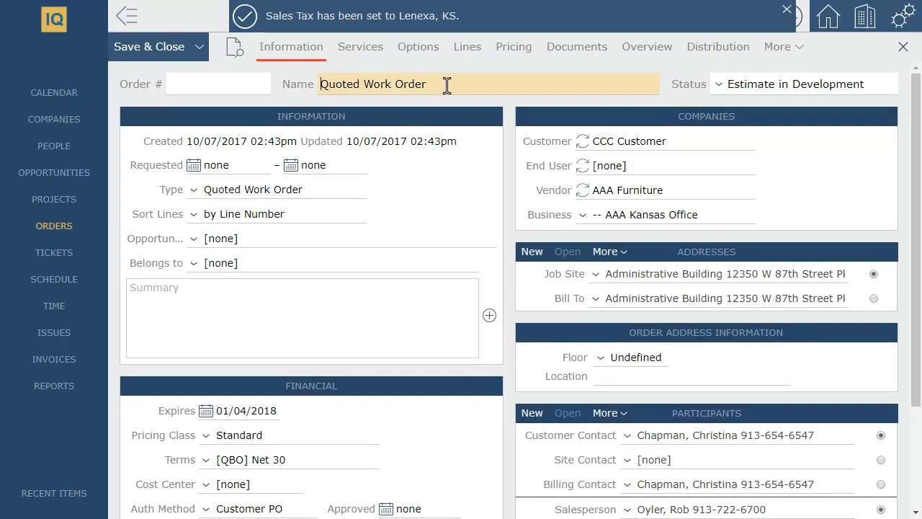
{"action": "left_click_drag", "start_coordinate": [446, 85], "coordinate": [162, 65]}
{"action": "type", "text": "Rdi"}
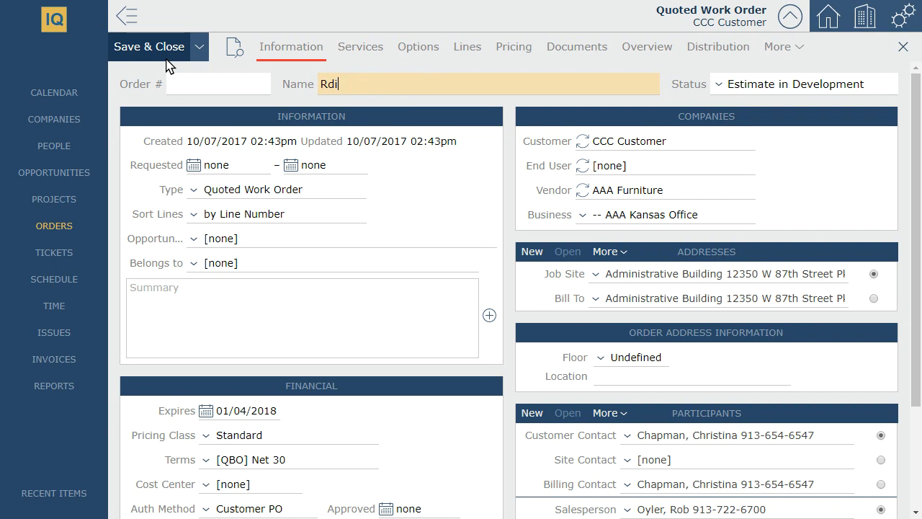
{"action": "left_click", "coordinate": [362, 111]}
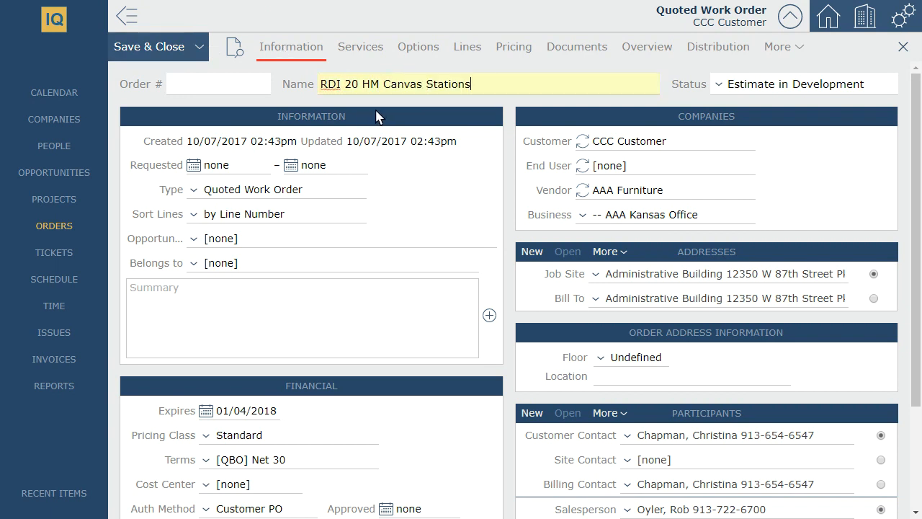
{"action": "left_click", "coordinate": [338, 309]}
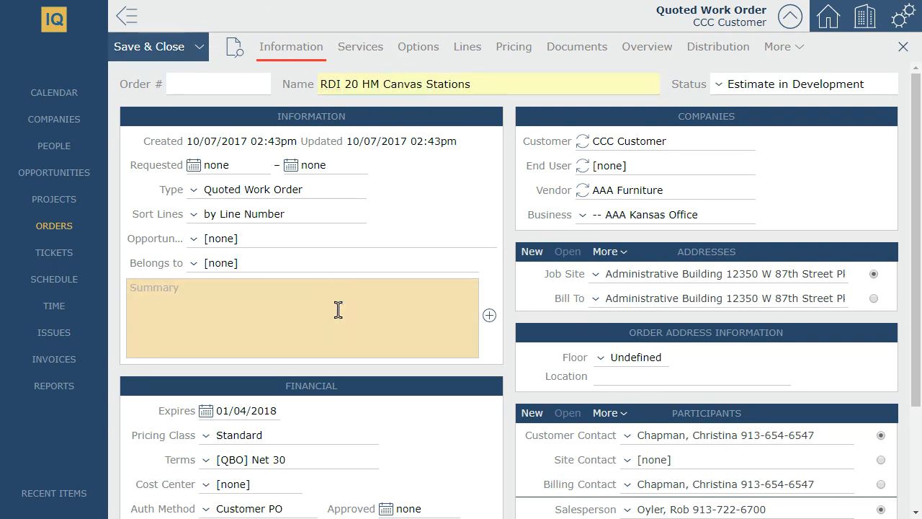
{"action": "type", "text": "Scope of works..."}
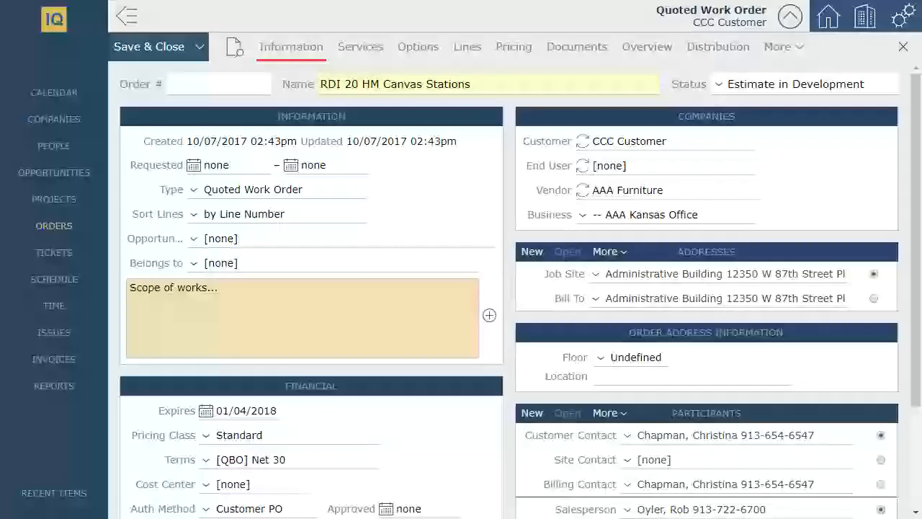
Set the order's job site to the Engineering Building on the 4th Floor and choose its site contact.
{"action": "left_click", "coordinate": [659, 281]}
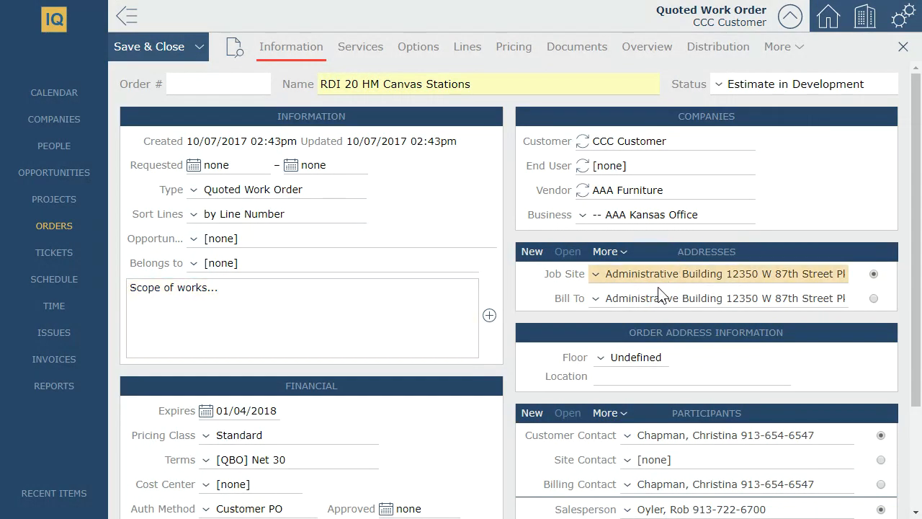
{"action": "key", "text": "Down"}
{"action": "left_click", "coordinate": [648, 361]}
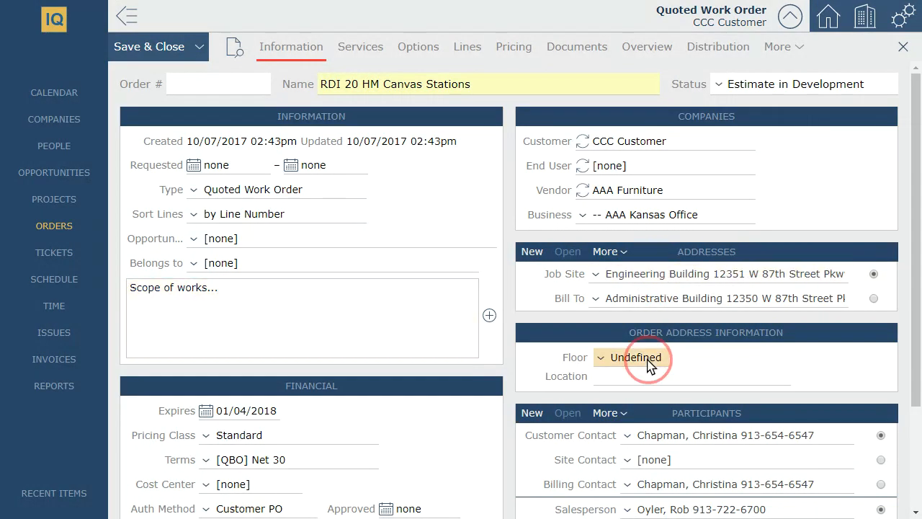
{"action": "key", "text": "Down"}
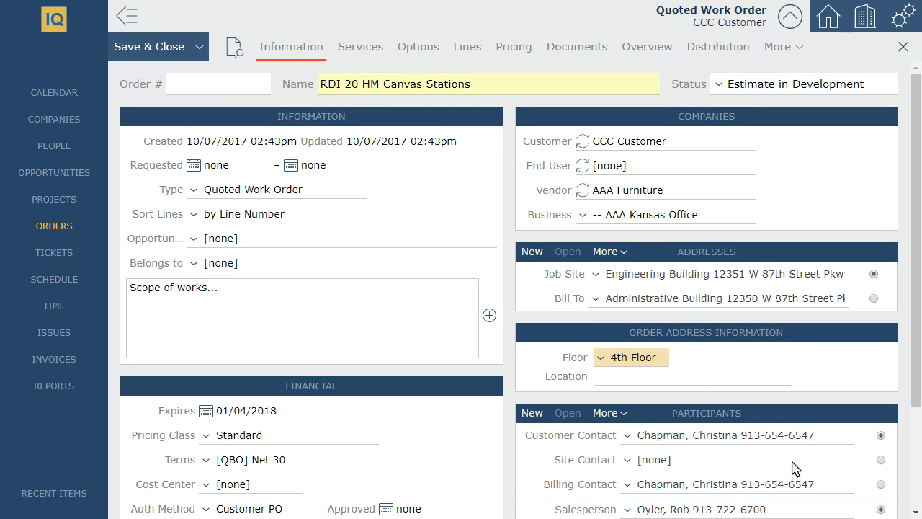
{"action": "left_click", "coordinate": [769, 461]}
{"action": "key", "text": "Down"}
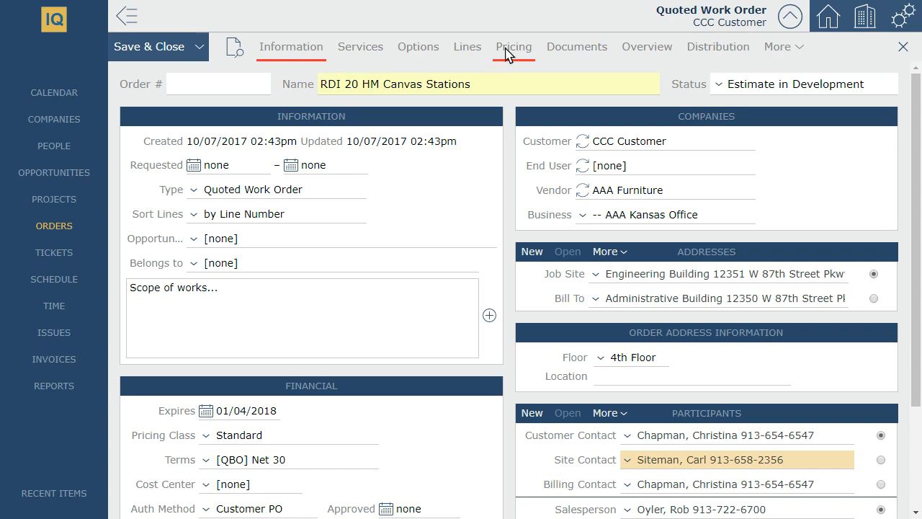
Search the order's services for "cubic" and select the warehouse, deliver and install Cubicle w/3 Worksurfaces services at quantity 20.
{"action": "left_click", "coordinate": [372, 53]}
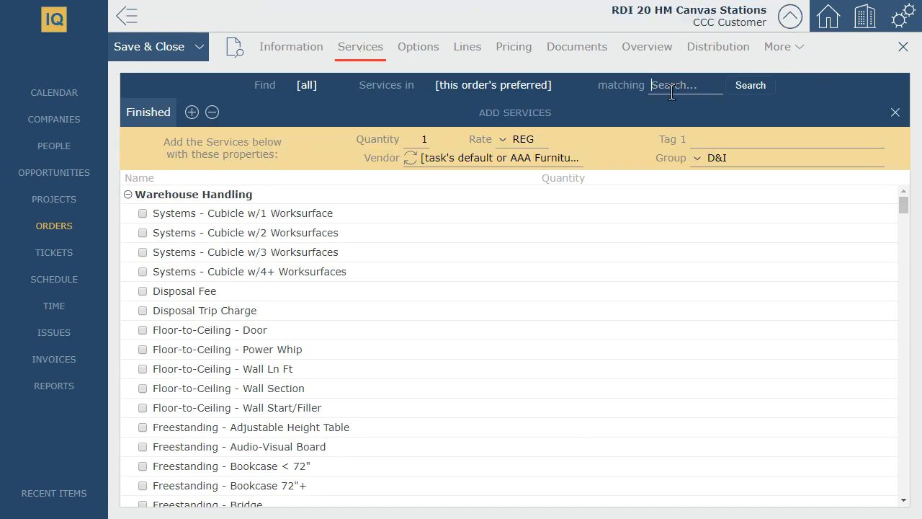
{"action": "type", "text": "cubic"}
{"action": "left_click", "coordinate": [749, 85]}
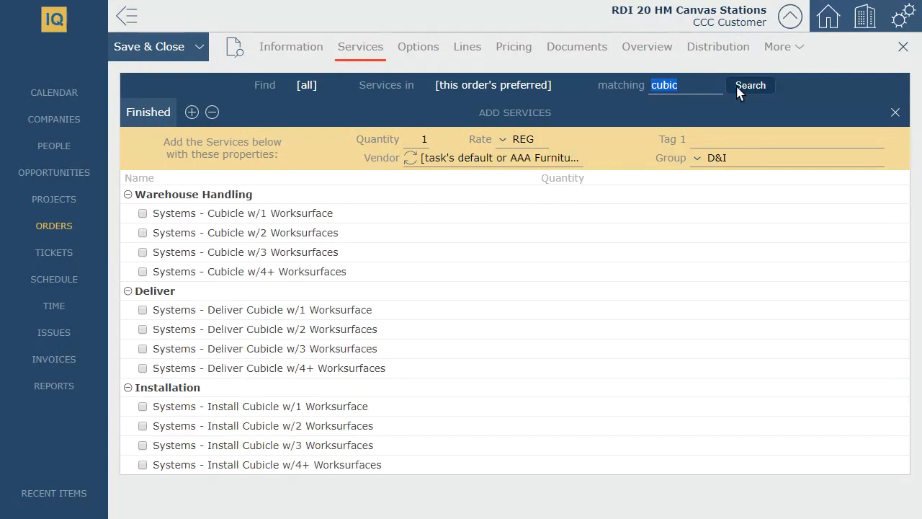
{"action": "left_click", "coordinate": [423, 138]}
{"action": "type", "text": "20"}
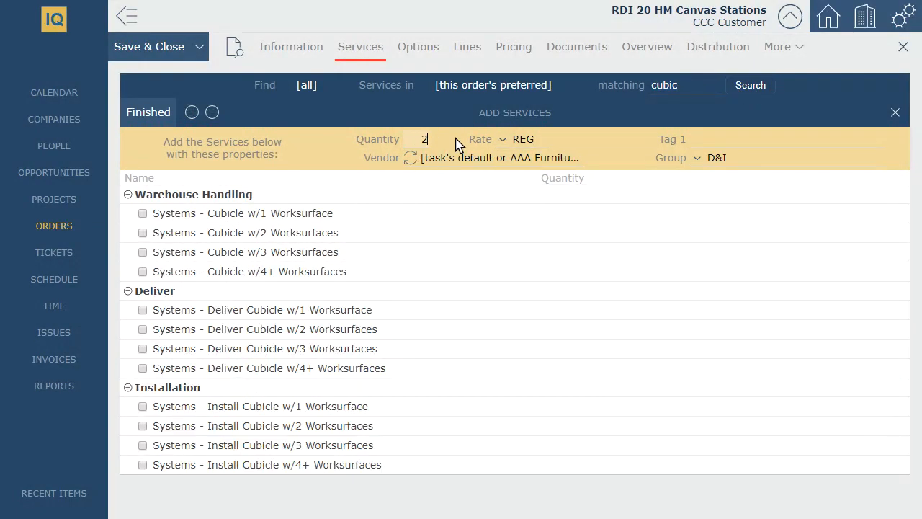
{"action": "left_click", "coordinate": [142, 252]}
{"action": "left_click", "coordinate": [143, 349]}
{"action": "left_click", "coordinate": [143, 445]}
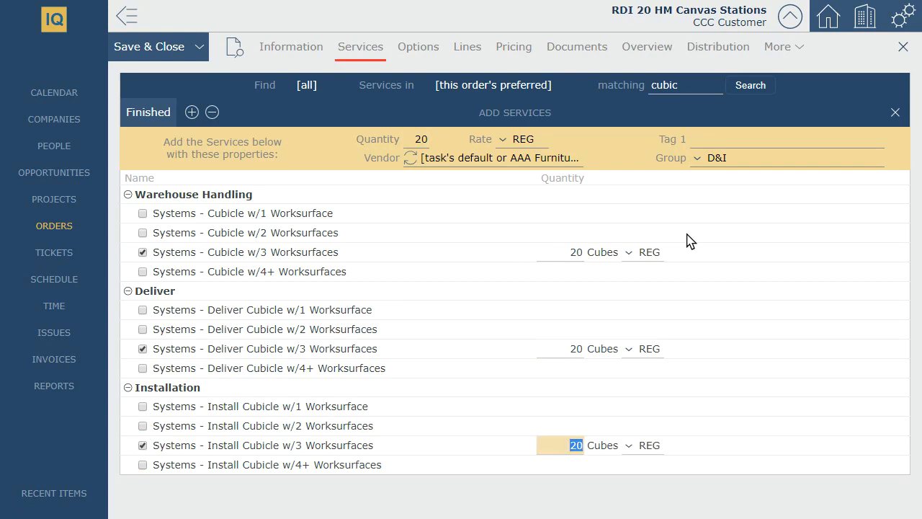
Search the services for "seating" and select the warehouse handling, deliver and install Castered Chair services at quantity 20.
{"action": "left_click", "coordinate": [692, 84]}
{"action": "type", "text": "seating"}
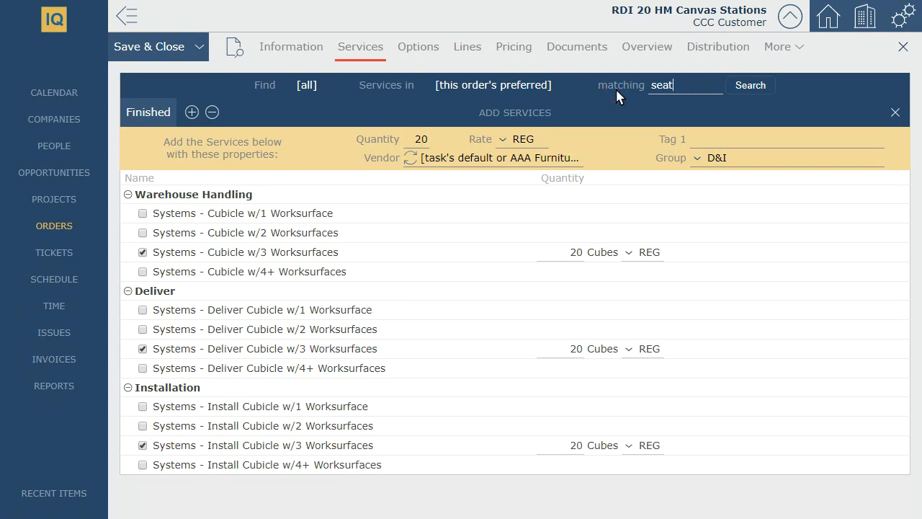
{"action": "left_click", "coordinate": [768, 85]}
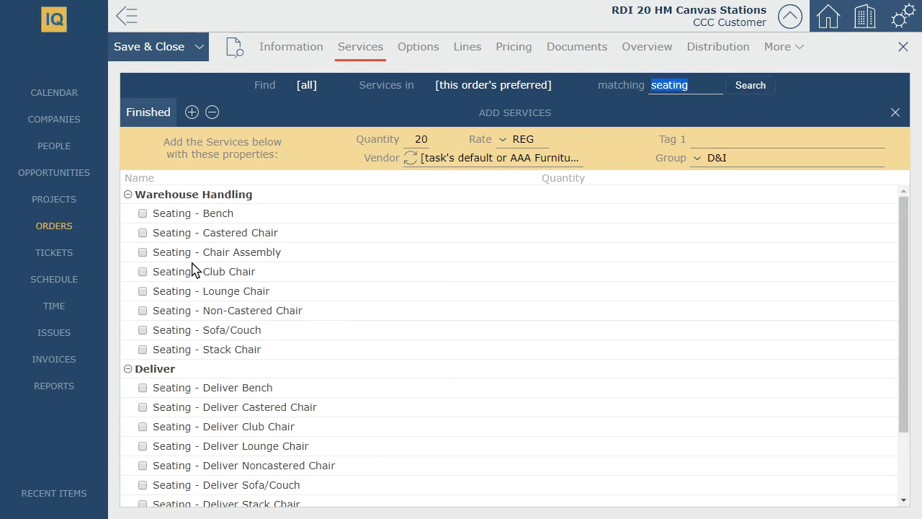
{"action": "left_click", "coordinate": [143, 233]}
{"action": "left_click", "coordinate": [145, 407]}
{"action": "scroll", "coordinate": [264, 379], "scroll_direction": "down", "scroll_amount": 2}
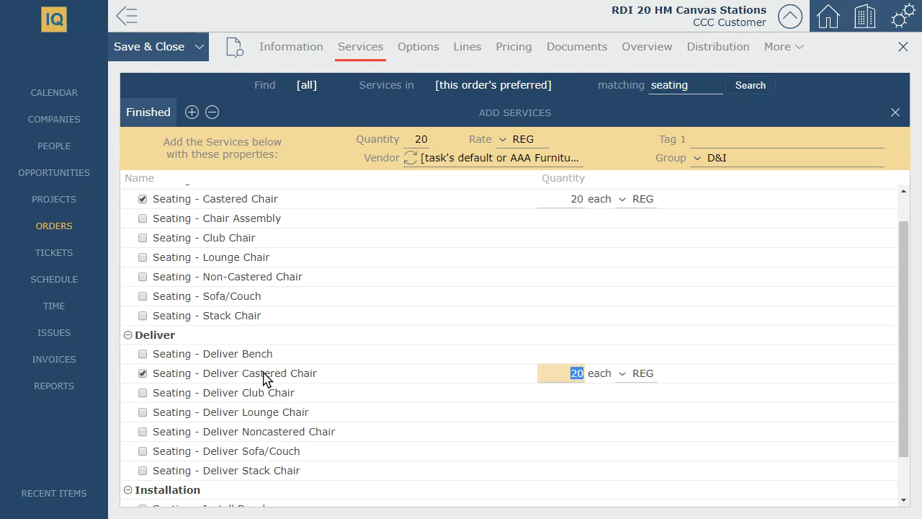
{"action": "left_click", "coordinate": [143, 478]}
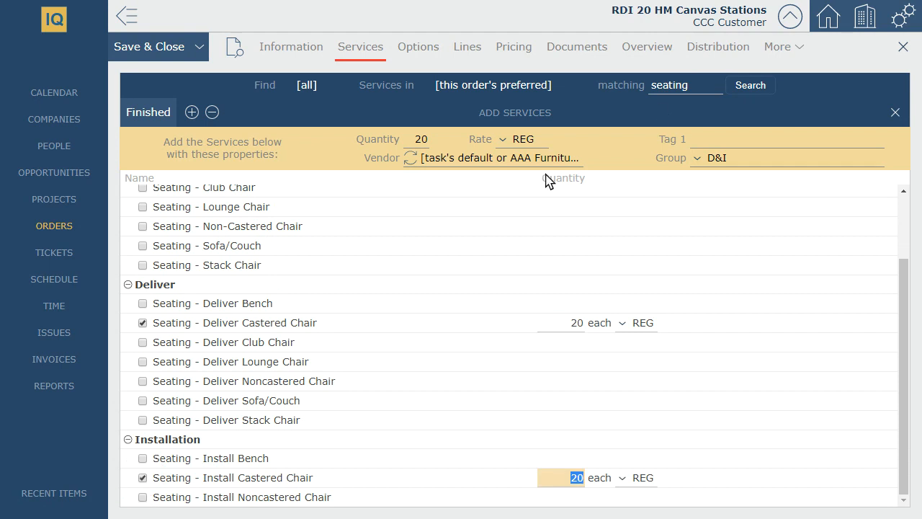
Search the services for "later" to list the lateral file services.
{"action": "left_click", "coordinate": [684, 85]}
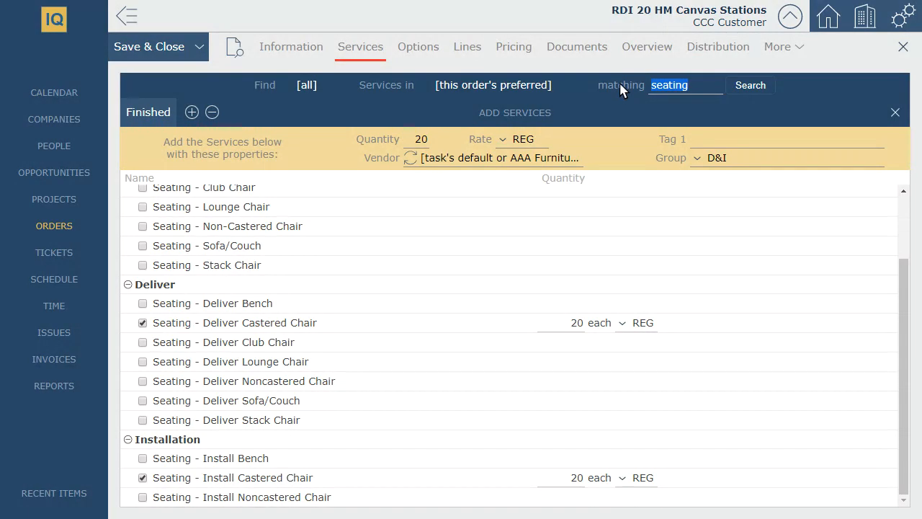
{"action": "type", "text": "alter"}
{"action": "key", "text": "BackSpace"}
{"action": "key", "text": "BackSpace"}
{"action": "key", "text": "BackSpace"}
{"action": "key", "text": "BackSpace"}
{"action": "key", "text": "BackSpace"}
{"action": "type", "text": "alt"}
{"action": "key", "text": "BackSpace"}
{"action": "key", "text": "BackSpace"}
{"action": "key", "text": "BackSpace"}
{"action": "key", "text": "BackSpace"}
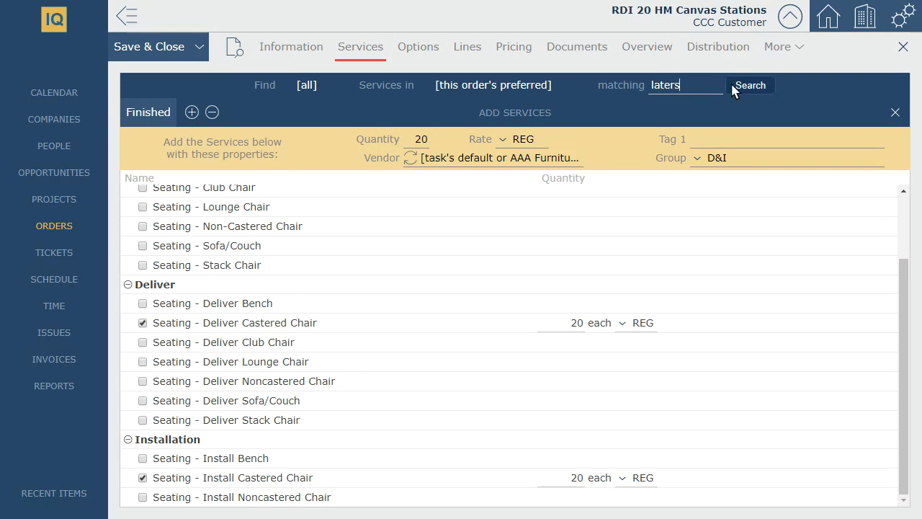
{"action": "key", "text": "BackSpace"}
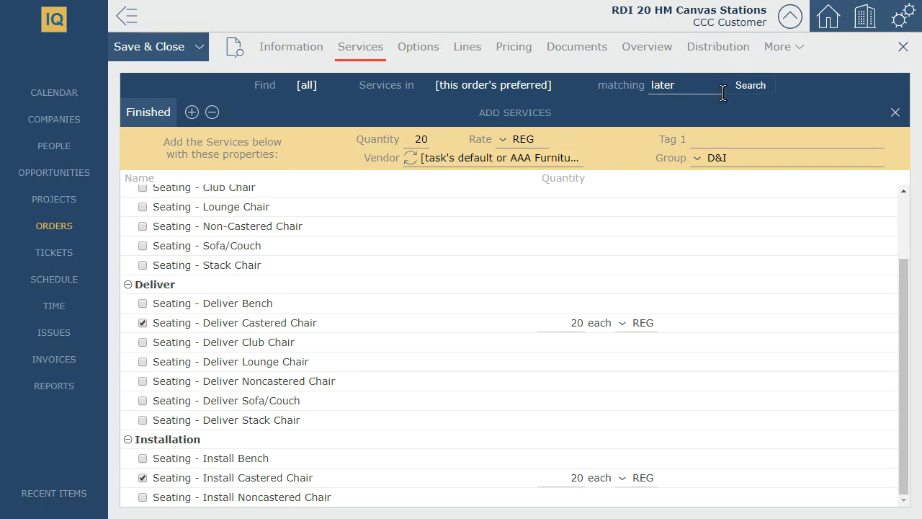
{"action": "left_click", "coordinate": [763, 89]}
Set the quantity to 10 and select Storage - Lateral File and Storage - Deliver 4/5 Dwr Lateral File.
{"action": "double_click", "coordinate": [424, 139]}
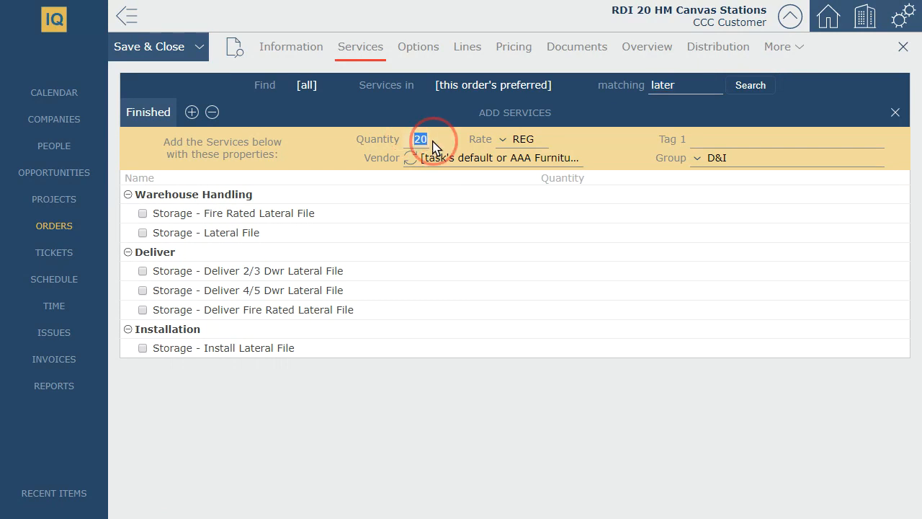
{"action": "type", "text": "10"}
{"action": "left_click", "coordinate": [142, 233]}
{"action": "left_click", "coordinate": [142, 290]}
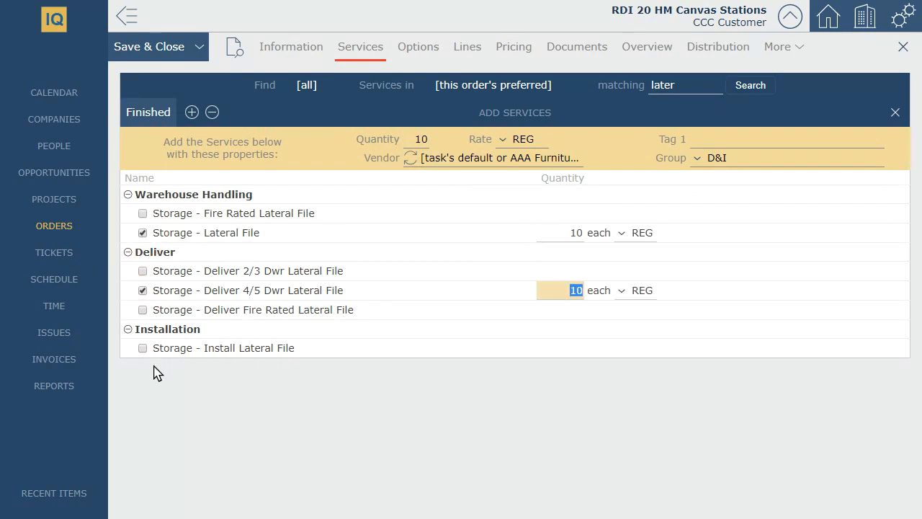
Search the services for "gang", select Storage - Gang File Cabinet at quantity 10, and finish adding services.
{"action": "left_click", "coordinate": [629, 88]}
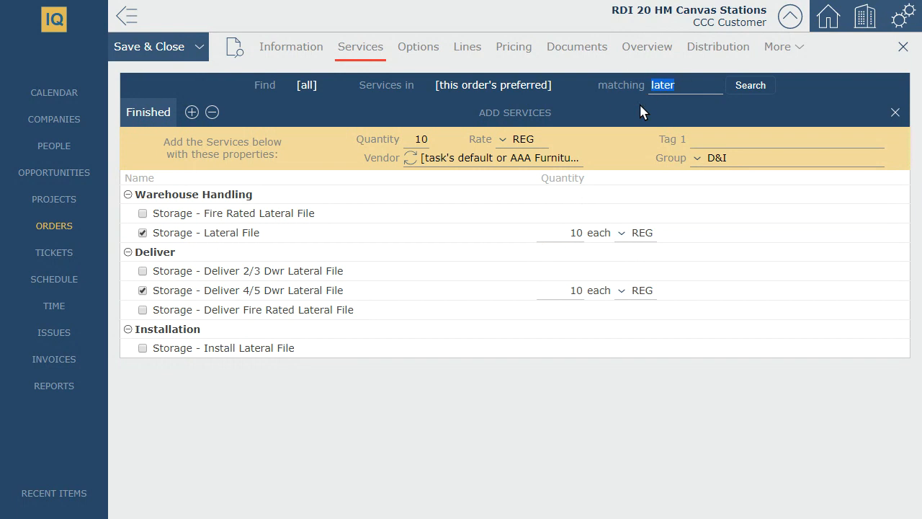
{"action": "type", "text": "gang"}
{"action": "left_click", "coordinate": [743, 82]}
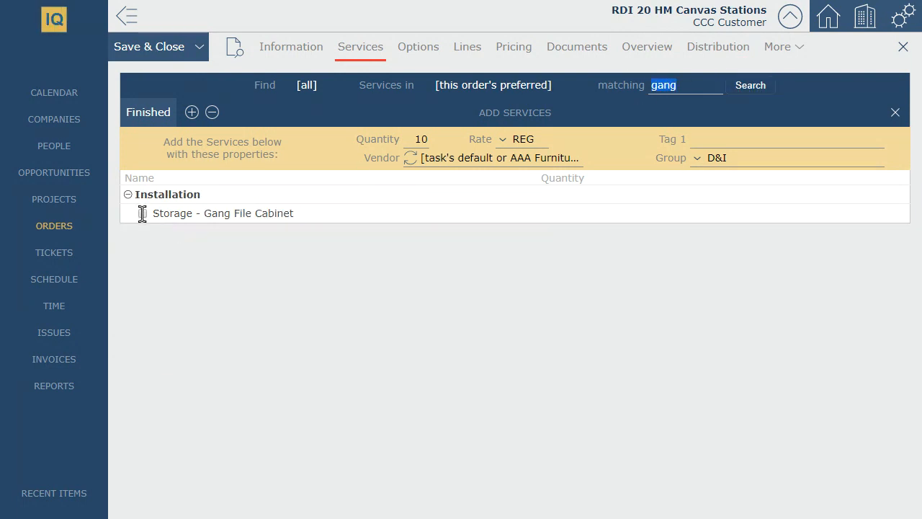
{"action": "left_click", "coordinate": [142, 213]}
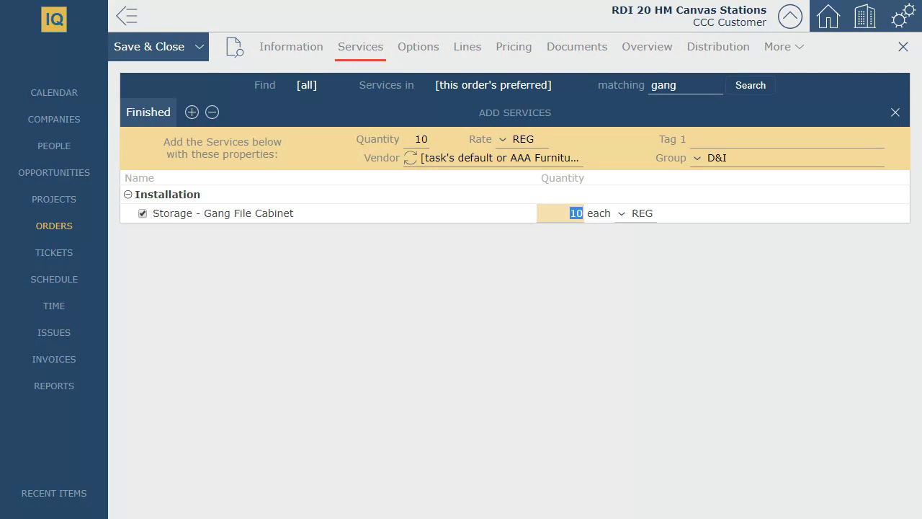
{"action": "left_click", "coordinate": [290, 274]}
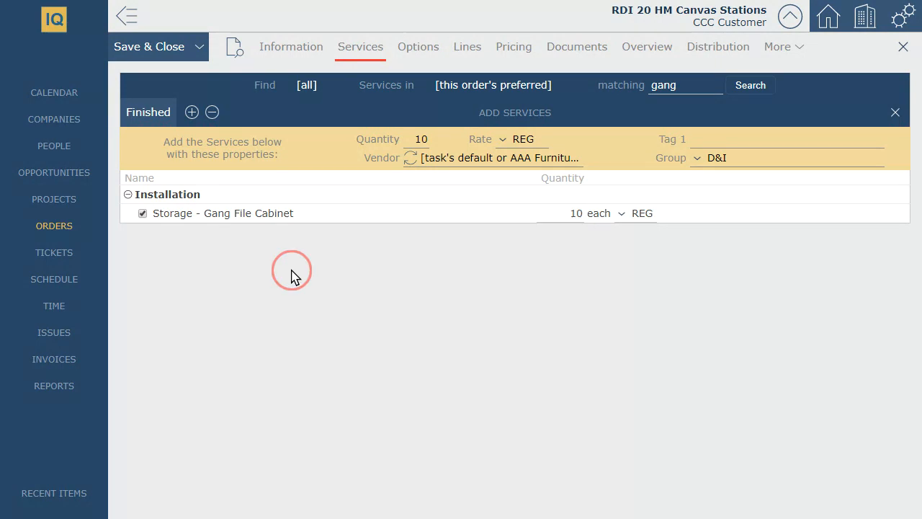
{"action": "left_click", "coordinate": [160, 113]}
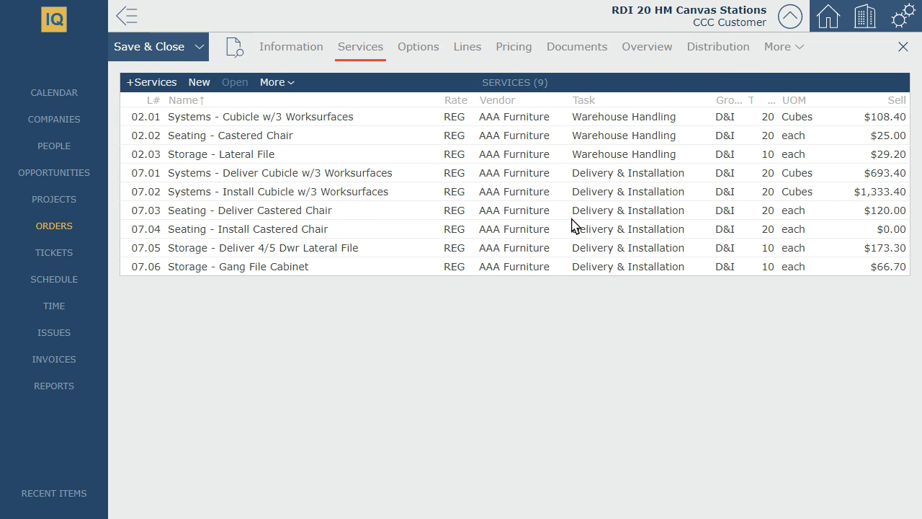
Open the order's options and set the type of systems furniture received to Frame and Tile System (T+30%).
{"action": "left_click", "coordinate": [421, 48]}
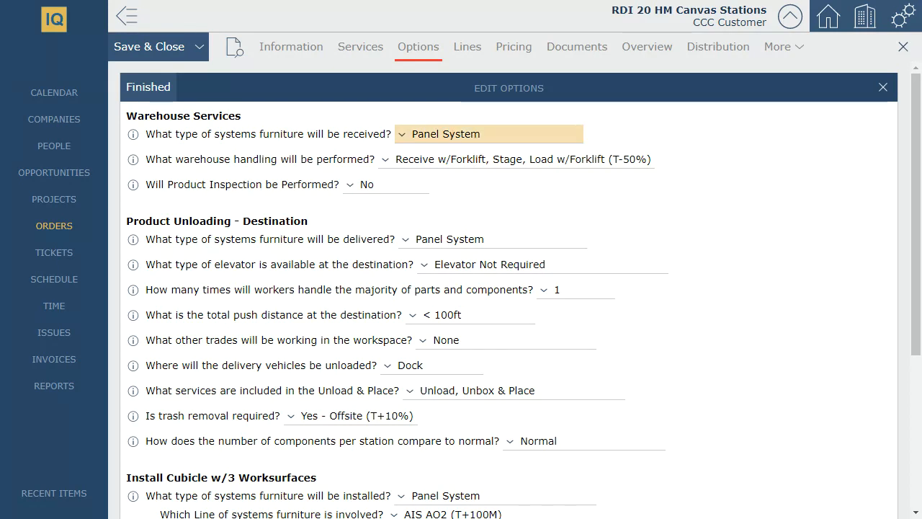
{"action": "left_click", "coordinate": [489, 165]}
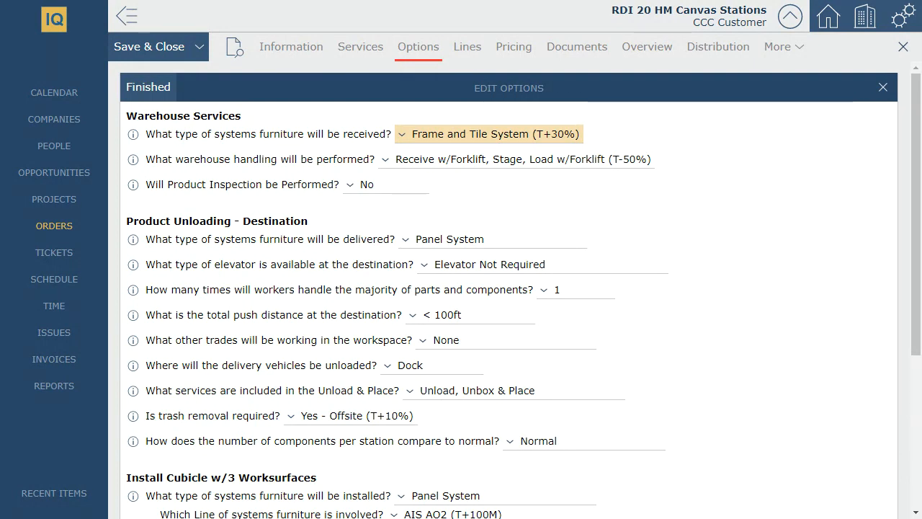
{"action": "left_click", "coordinate": [568, 159]}
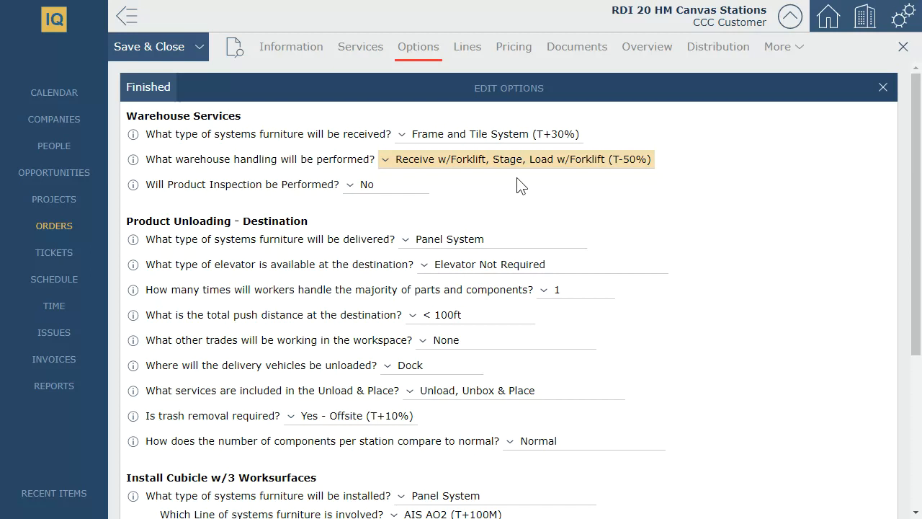
Set the delivered systems furniture to Frame and Tile System (T+30%) and the destination elevator to Freight Elevator - Not Dedicated (T+20%).
{"action": "left_click", "coordinate": [462, 245]}
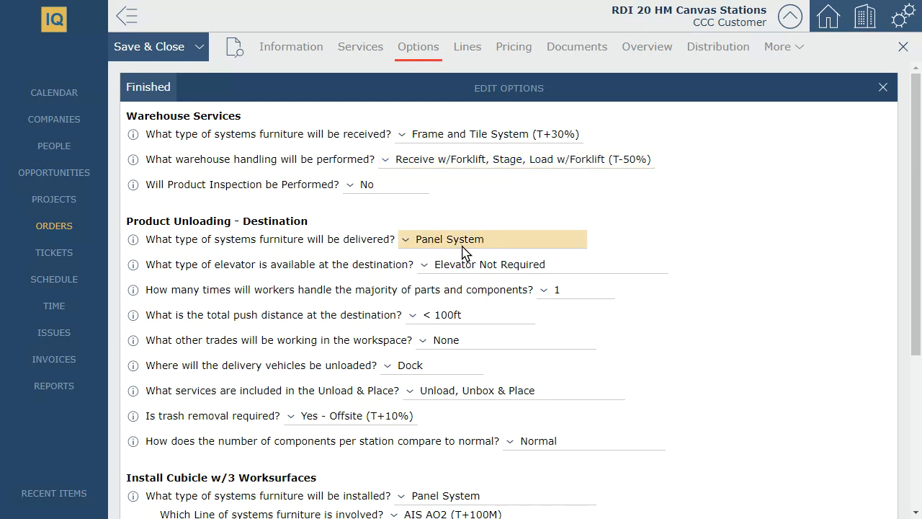
{"action": "left_click", "coordinate": [462, 252]}
{"action": "left_click", "coordinate": [478, 267]}
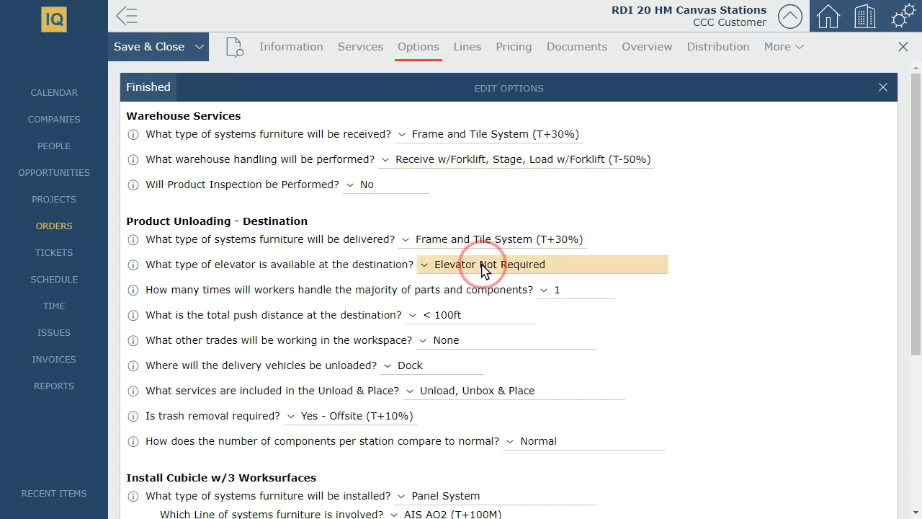
{"action": "left_click", "coordinate": [539, 303]}
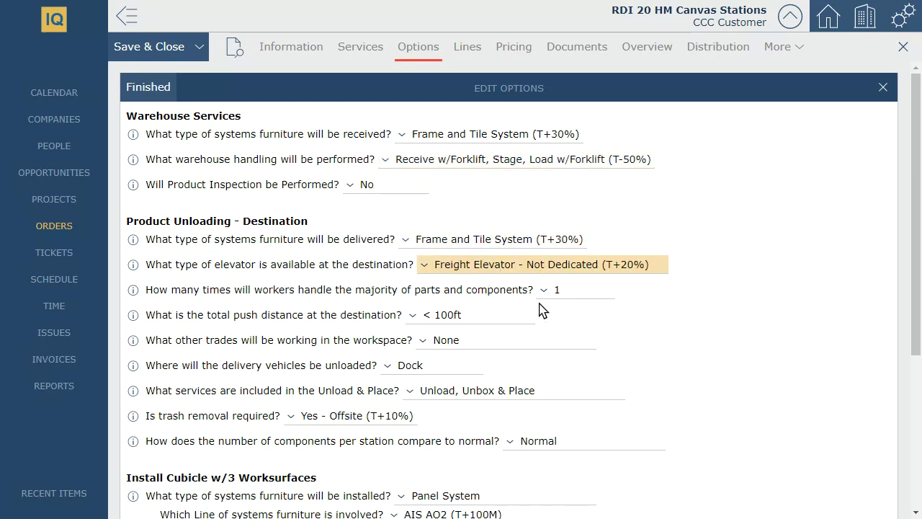
Set the total push distance at the destination to 100ft-200ft (T+10%).
{"action": "left_click", "coordinate": [471, 319]}
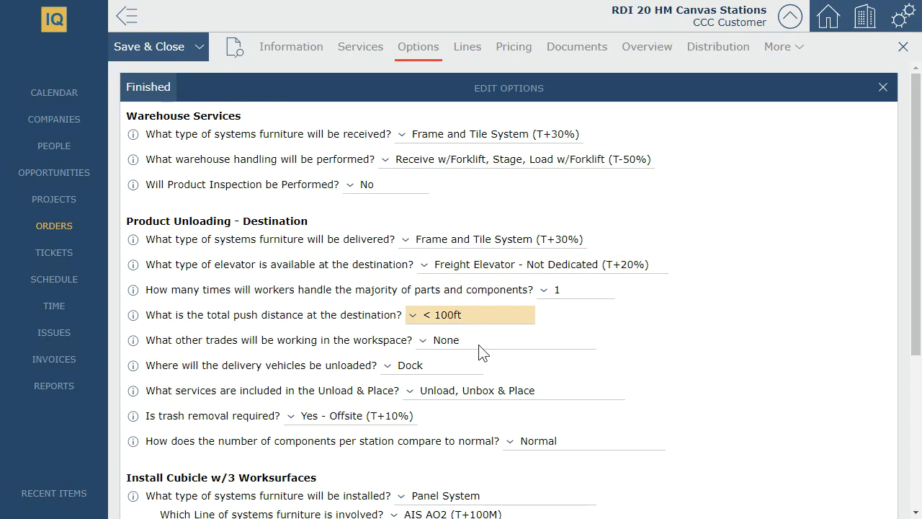
{"action": "left_click", "coordinate": [477, 344]}
{"action": "left_click", "coordinate": [445, 370]}
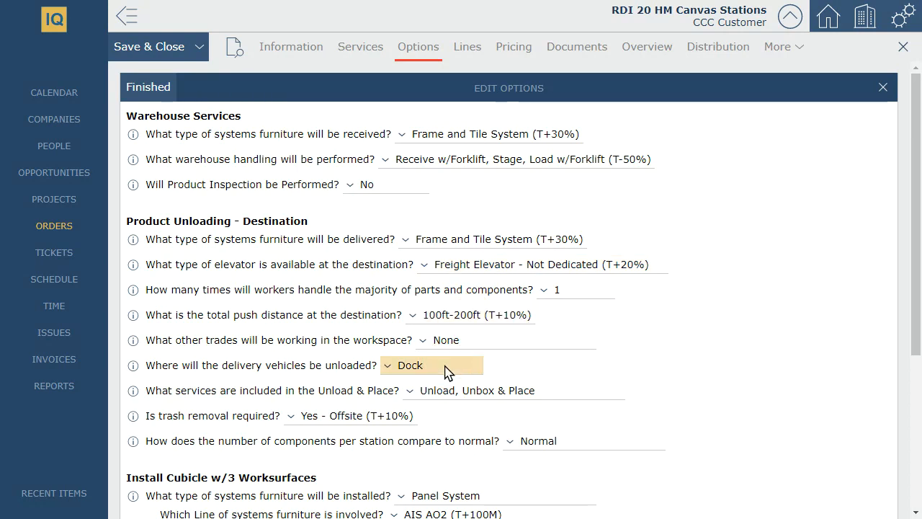
Set the delivery vehicles' unloading location to Street (T+25%) and the installed cubicles' furniture type to Frame & Tile System.
{"action": "left_click", "coordinate": [461, 407]}
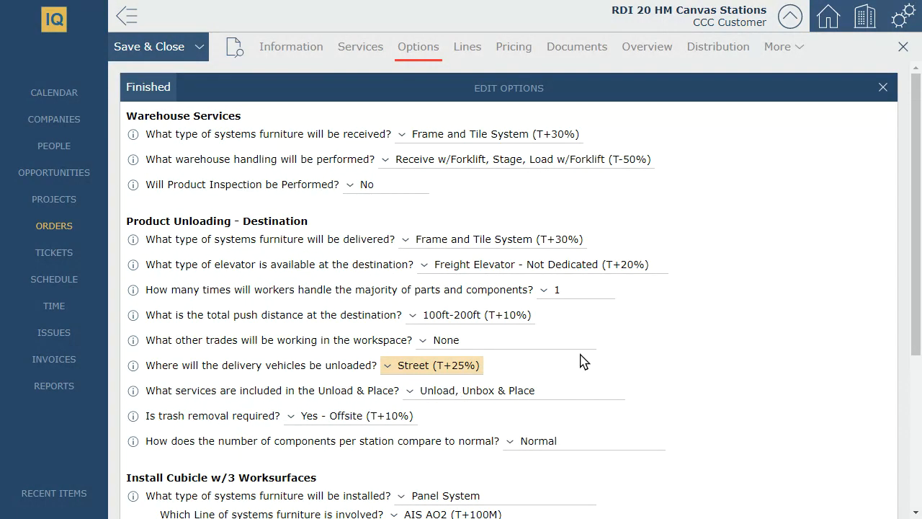
{"action": "scroll", "coordinate": [668, 360], "scroll_direction": "down", "scroll_amount": 3}
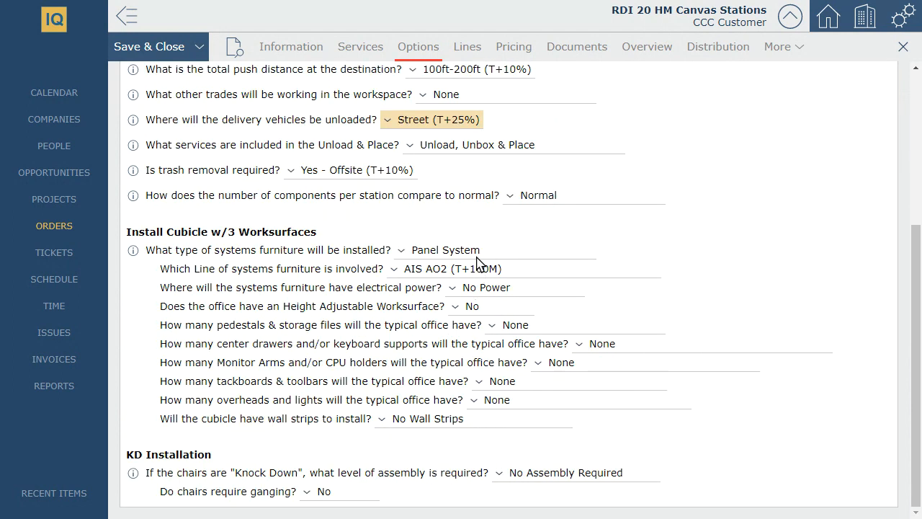
{"action": "left_click", "coordinate": [476, 261]}
{"action": "left_click", "coordinate": [481, 287]}
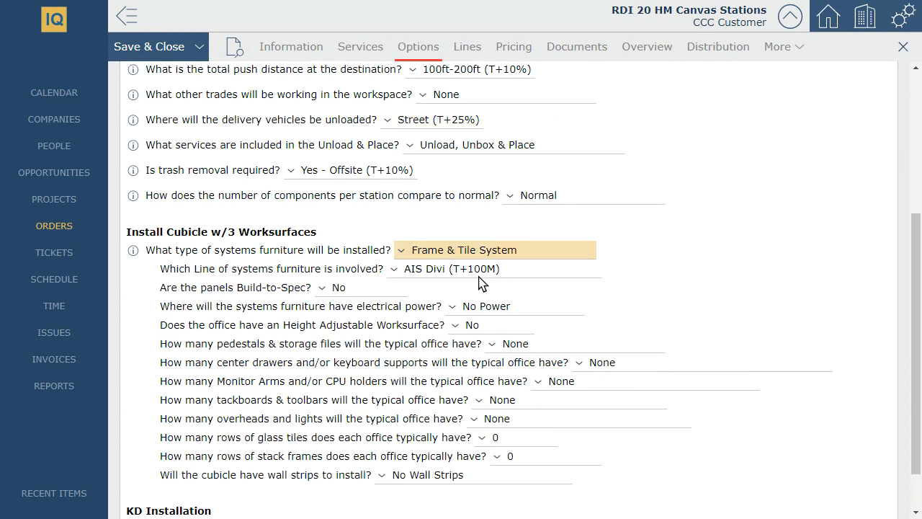
Set the cubicle furniture line to Herman Miller Canvas (T+205M) and its electrical power location to Base Cavity (T+30M).
{"action": "left_click", "coordinate": [467, 276]}
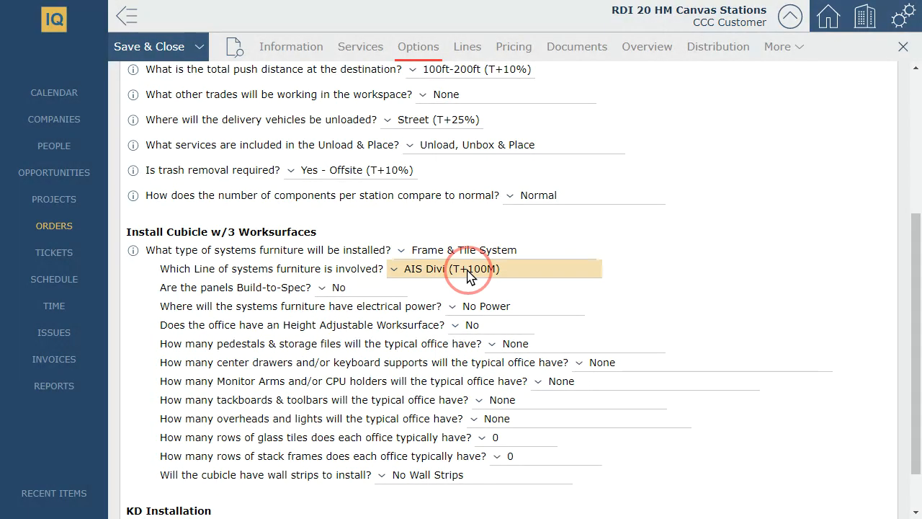
{"action": "left_click", "coordinate": [514, 390]}
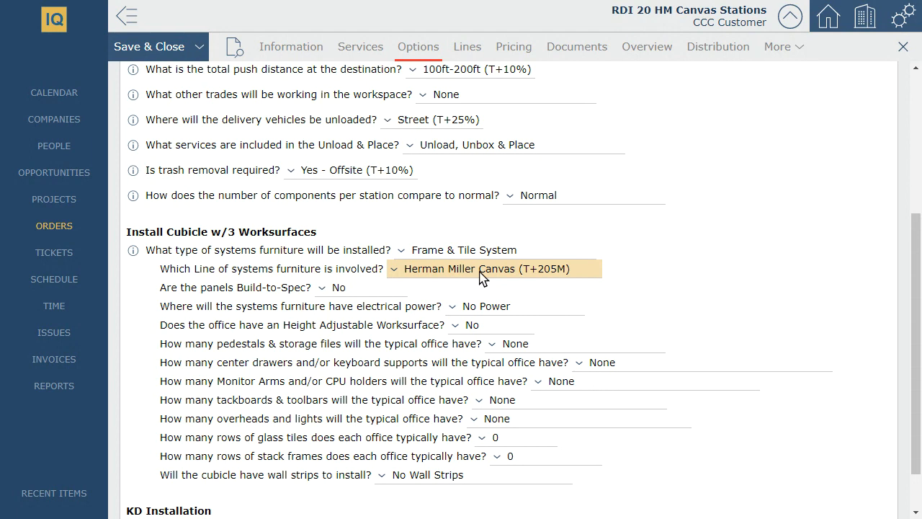
{"action": "left_click", "coordinate": [489, 306]}
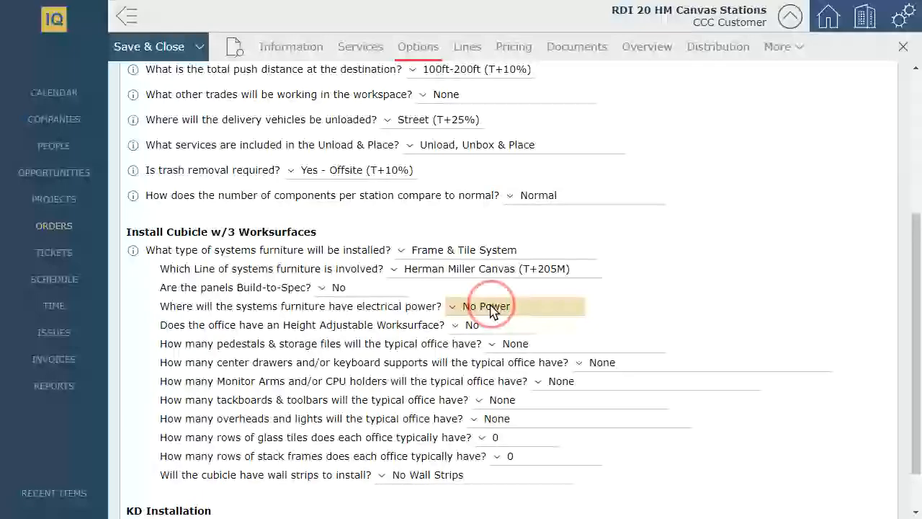
{"action": "left_click", "coordinate": [506, 346]}
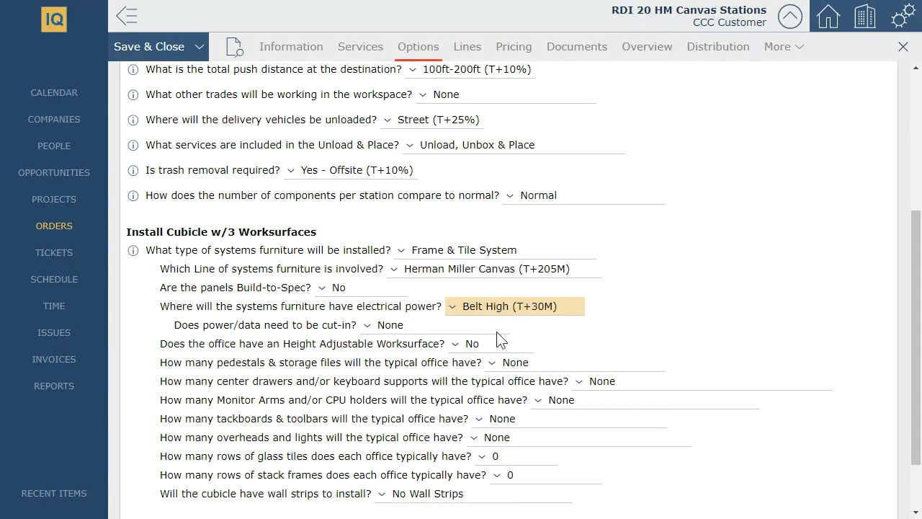
{"action": "left_click", "coordinate": [497, 333]}
Set the typical office to 2 Peds (T+30M) for pedestals and 1 Keyboard Support (T+20M) for drawers and keyboard supports.
{"action": "left_click", "coordinate": [530, 349]}
{"action": "left_click", "coordinate": [547, 417]}
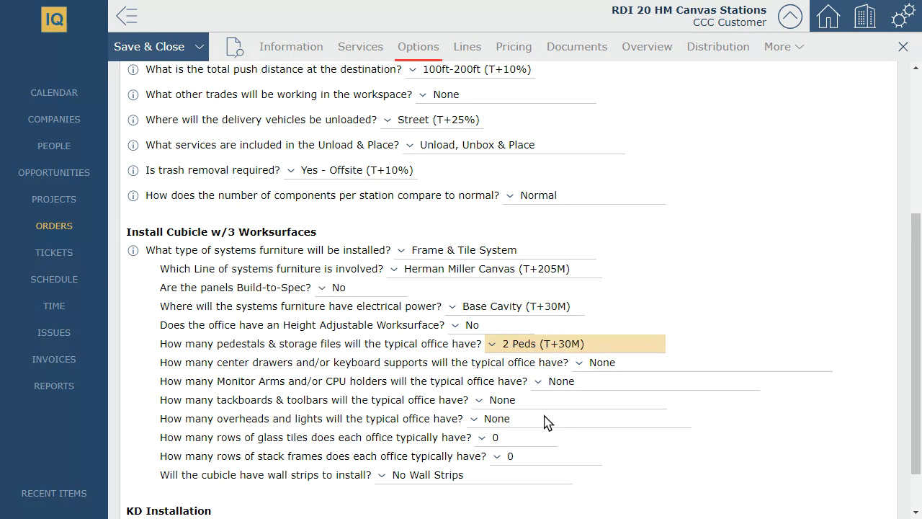
{"action": "left_click", "coordinate": [596, 363]}
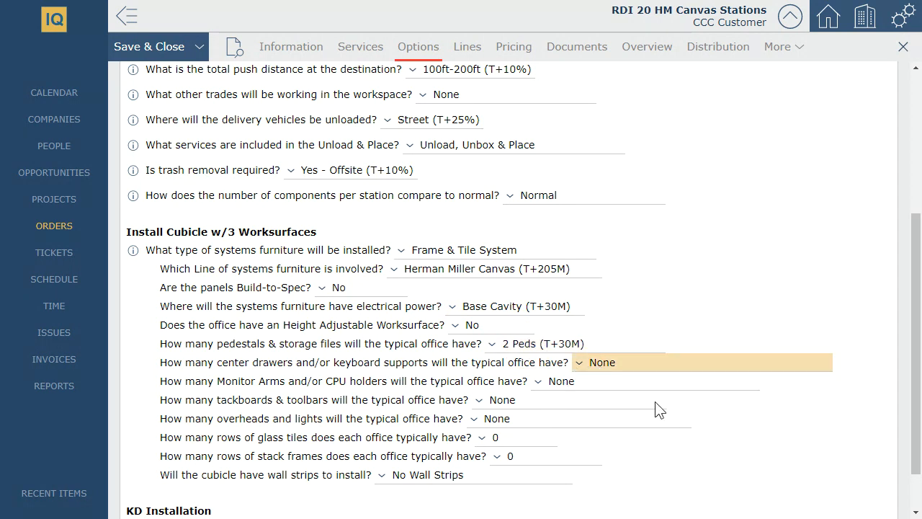
{"action": "left_click", "coordinate": [620, 428]}
Set the typical office to 2 Monitor Arms (T+40M) and 2 Overheads/Shelves (T+30M).
{"action": "left_click", "coordinate": [585, 385]}
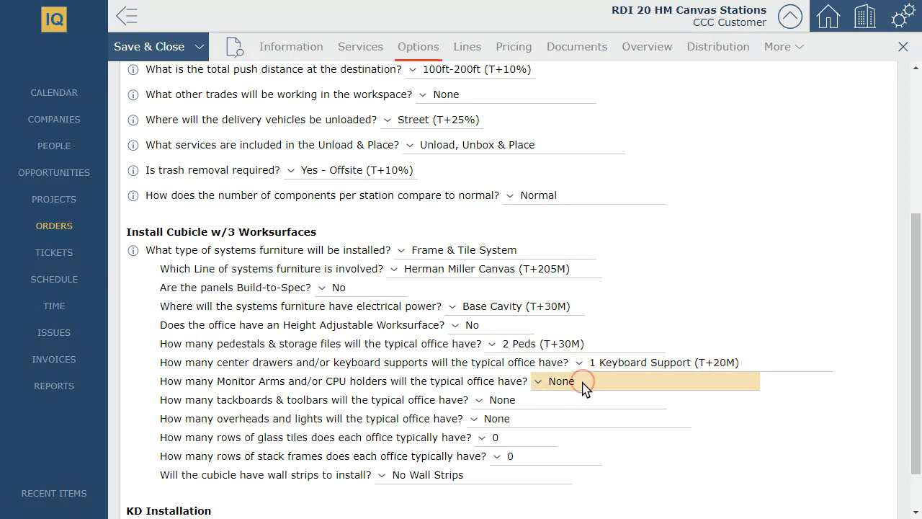
{"action": "left_click", "coordinate": [598, 452]}
{"action": "left_click", "coordinate": [545, 427]}
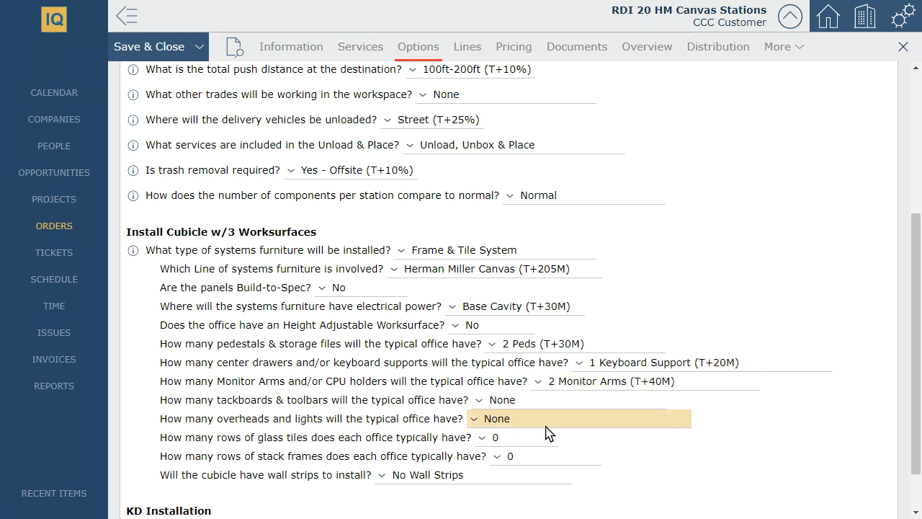
{"action": "left_click", "coordinate": [549, 482]}
{"action": "left_click", "coordinate": [815, 311]}
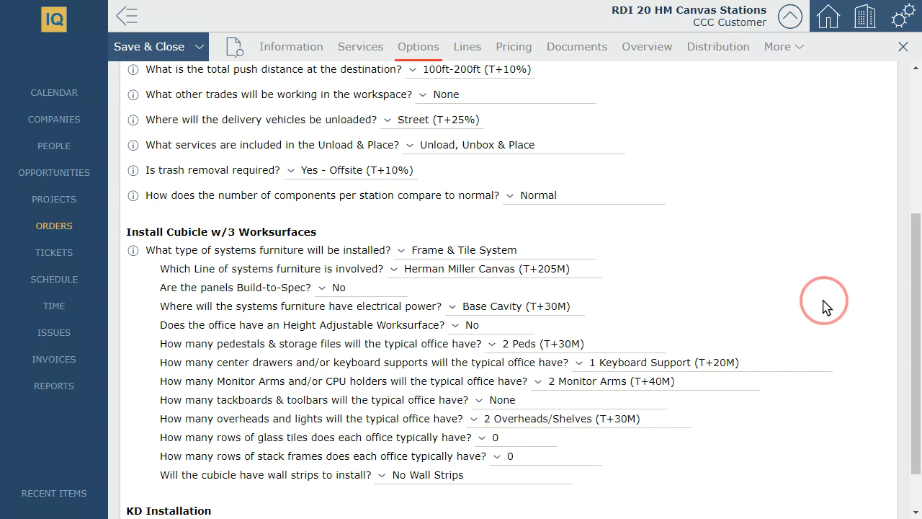
Set the knock-down chairs' assembly level to Moderate Assembly (T+10M) and open the order's pricing.
{"action": "scroll", "coordinate": [816, 311], "scroll_direction": "down", "scroll_amount": 1}
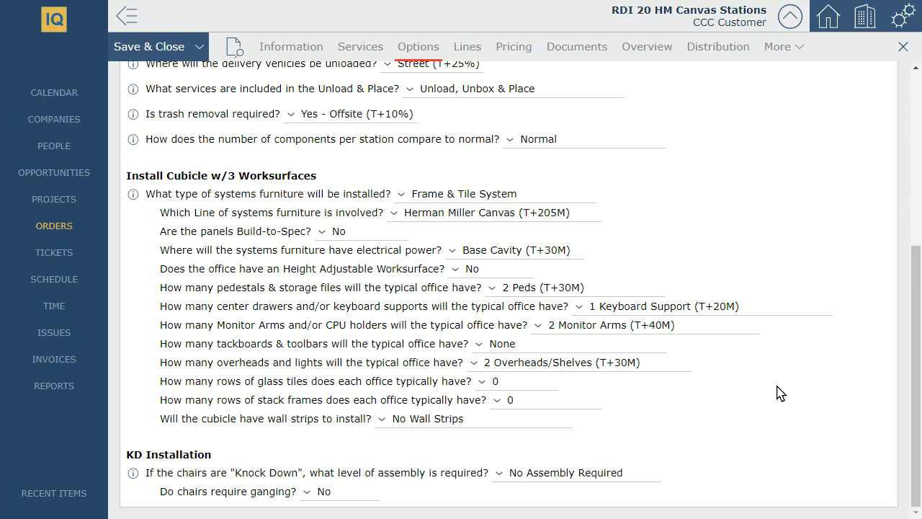
{"action": "left_click", "coordinate": [585, 487]}
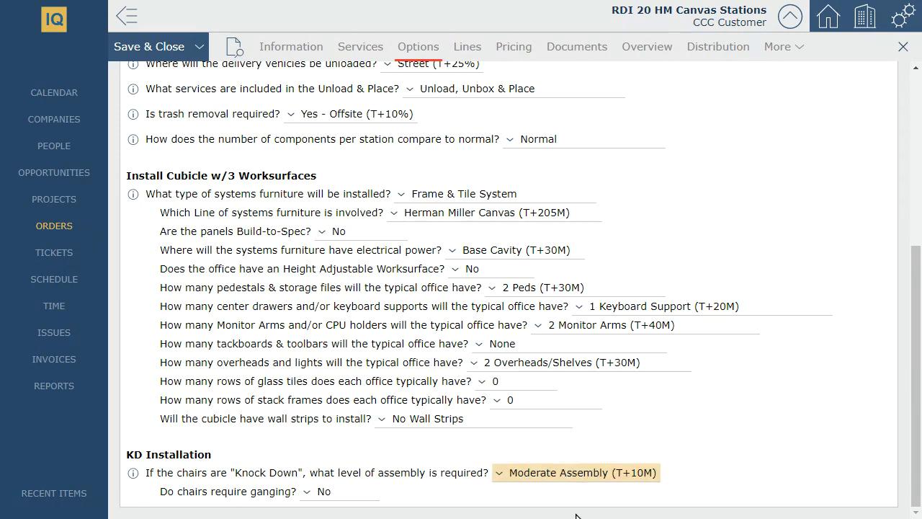
{"action": "left_click", "coordinate": [515, 50]}
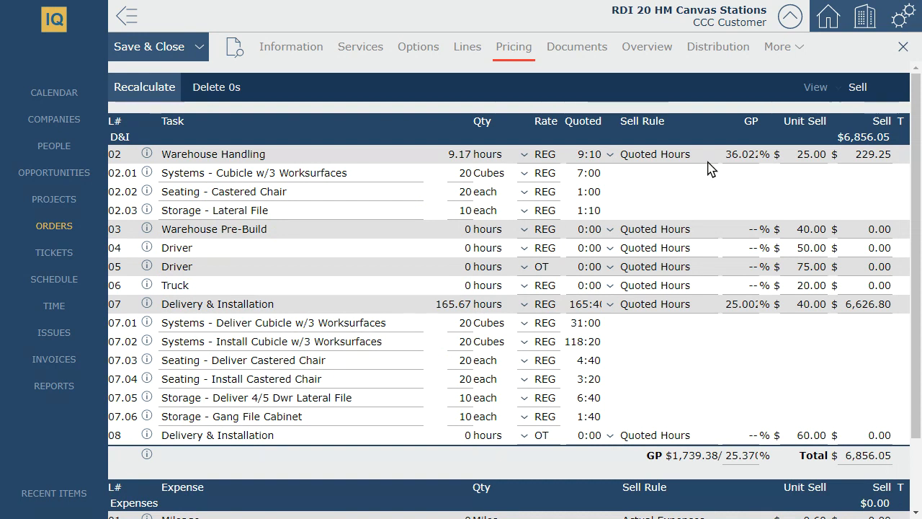
Show the pricing by cost and examine the unit estimates of the tasks and the Delivery & Installation hours.
{"action": "left_click", "coordinate": [857, 87]}
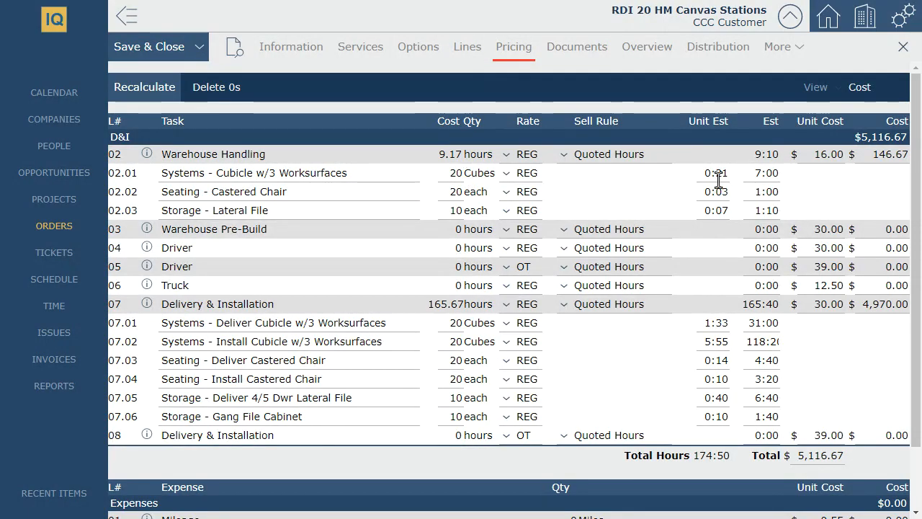
{"action": "left_click_drag", "start_coordinate": [705, 174], "coordinate": [737, 175]}
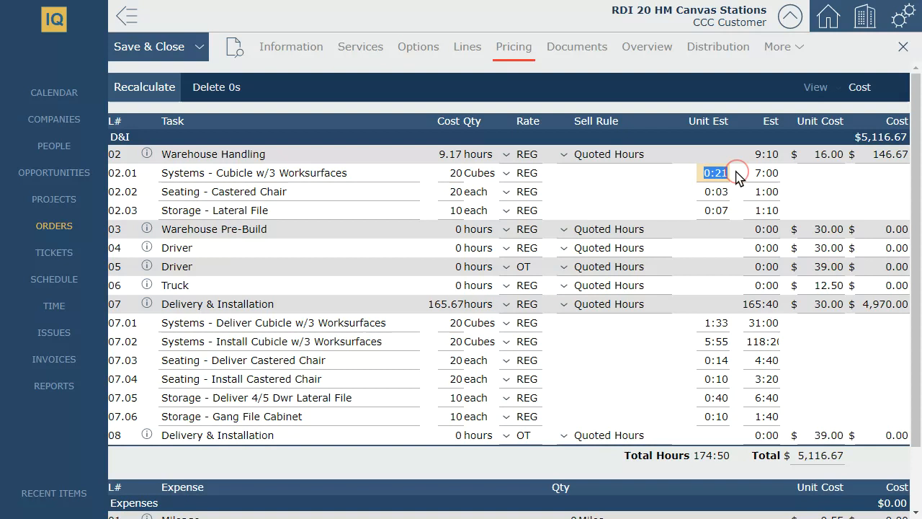
{"action": "left_click", "coordinate": [828, 191]}
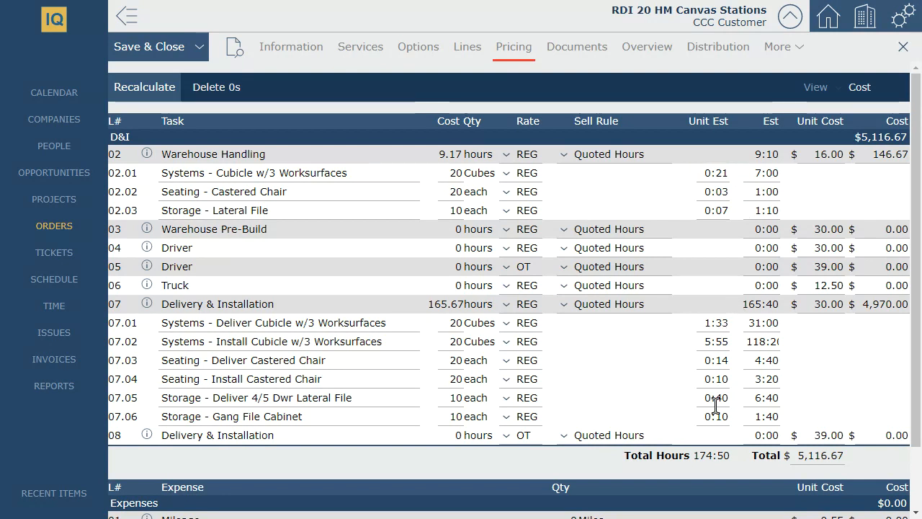
{"action": "left_click", "coordinate": [746, 306]}
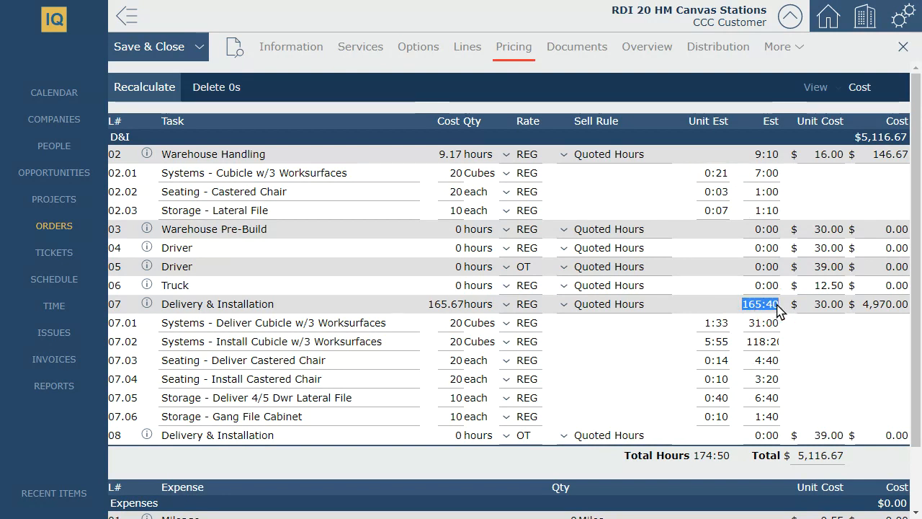
{"action": "left_click", "coordinate": [826, 336]}
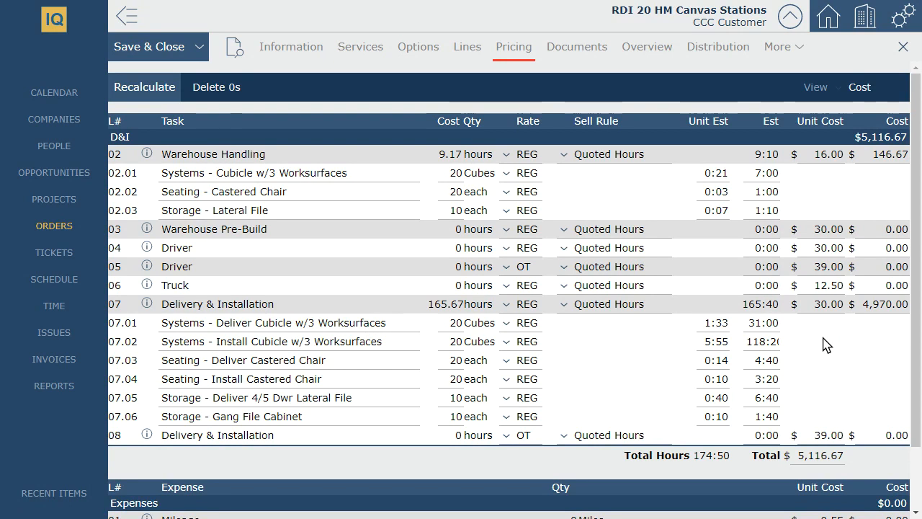
Set the estimated time to 4 hours for the regular-rate Driver line and 4 hours for the Truck line.
{"action": "left_click", "coordinate": [756, 251]}
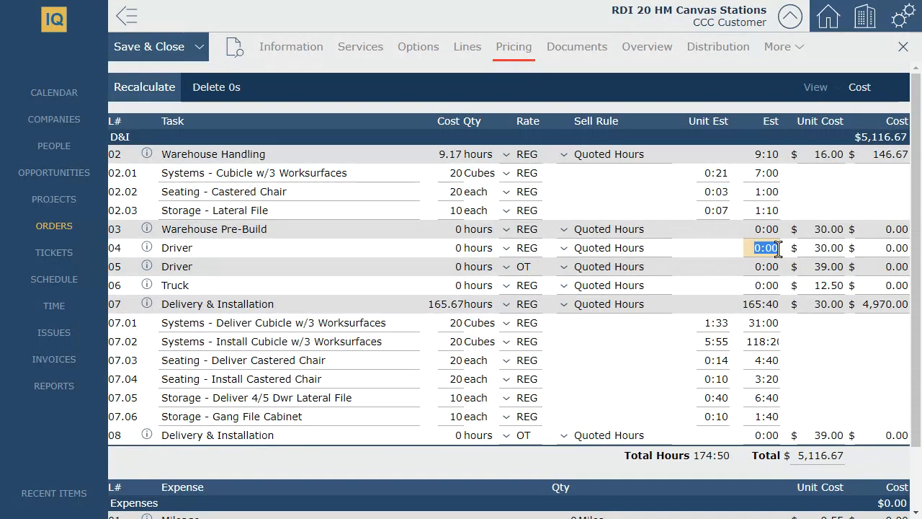
{"action": "type", "text": "4"}
{"action": "left_click", "coordinate": [766, 285]}
{"action": "type", "text": "4"}
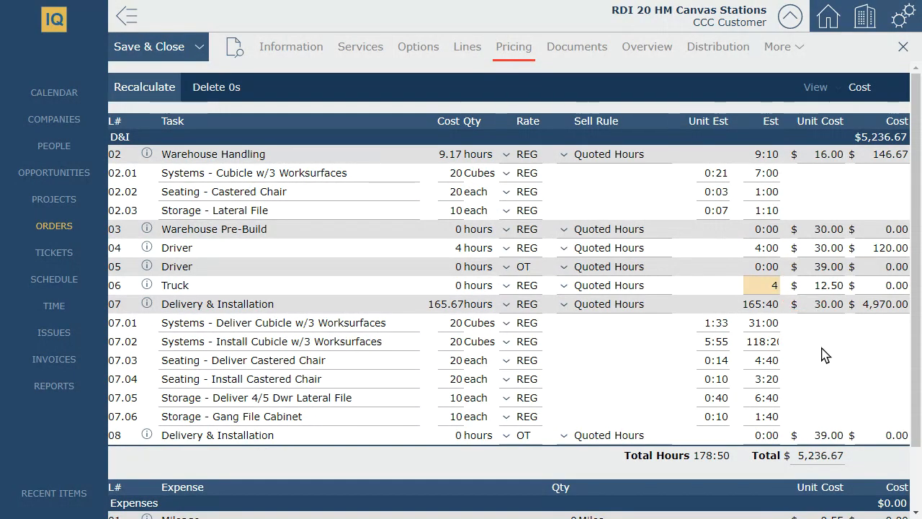
{"action": "left_click", "coordinate": [822, 349]}
Delete the zero-quantity pricing lines and switch the pricing back to the Sell view.
{"action": "left_click", "coordinate": [230, 91]}
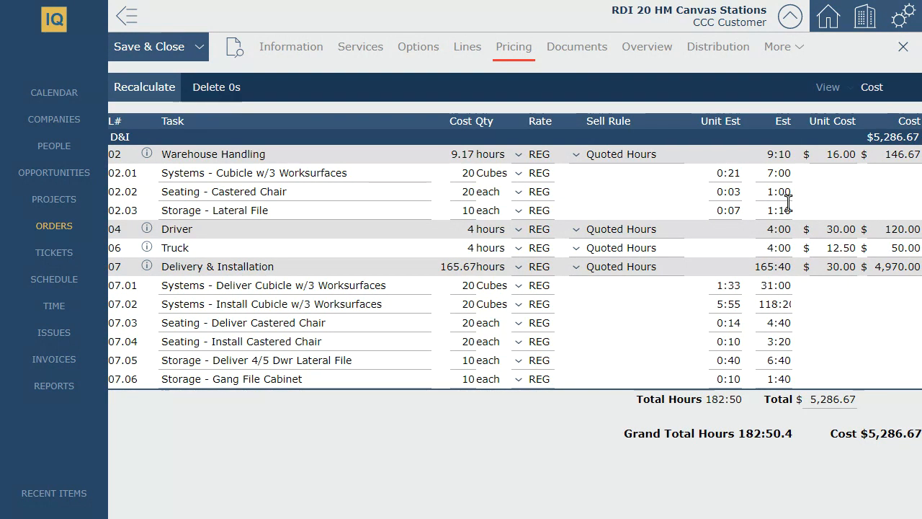
{"action": "left_click", "coordinate": [870, 92]}
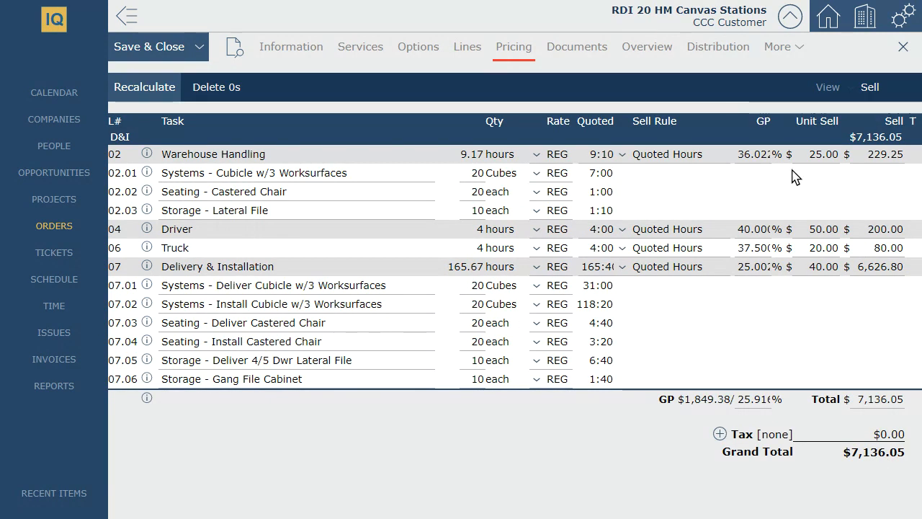
Upload the 2nd and 3rd floor PDF plans to the 230-Floor Plans folder, included on customer and field overviews.
{"action": "left_click", "coordinate": [585, 50]}
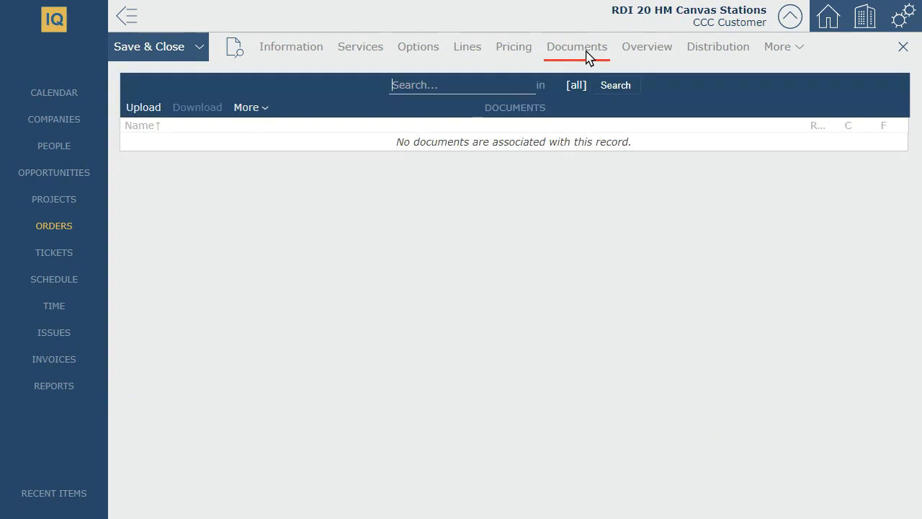
{"action": "left_click", "coordinate": [153, 109]}
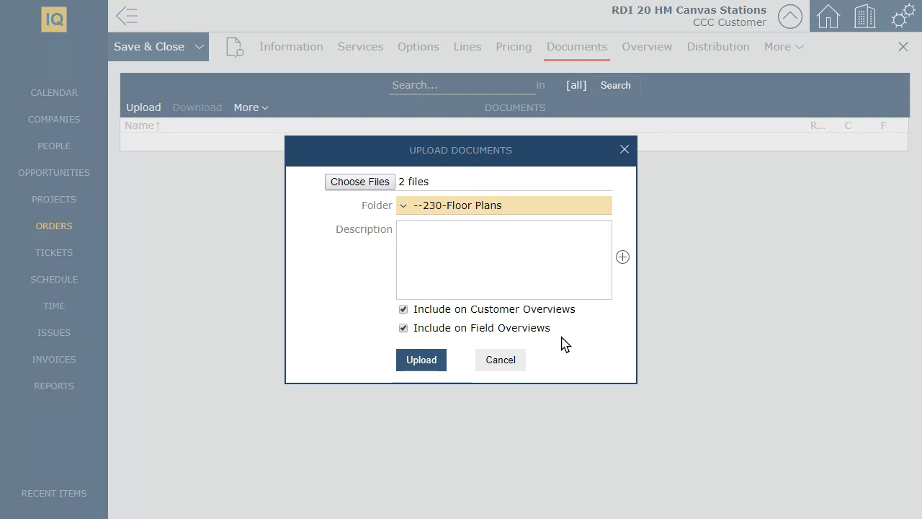
{"action": "left_click", "coordinate": [430, 365]}
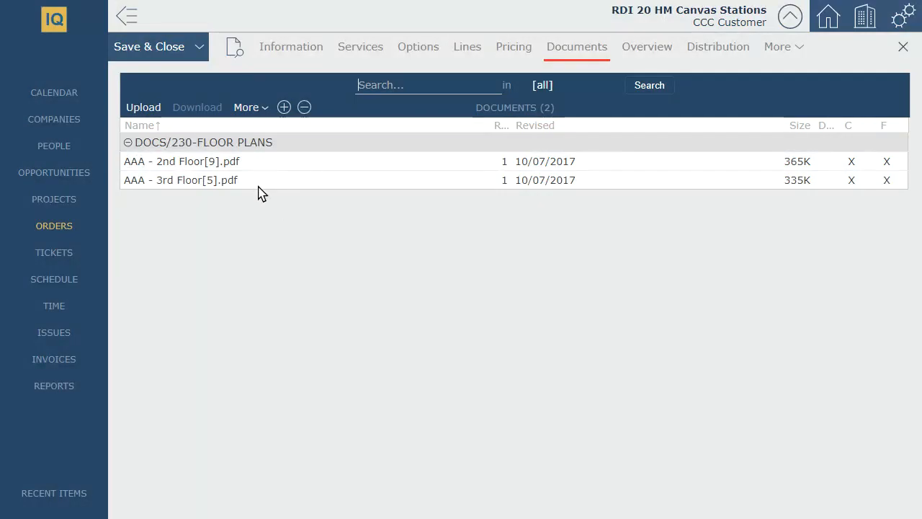
Display the order overview as Proposal w/Pricing Details and review its service options, priced lines and totals.
{"action": "left_click", "coordinate": [659, 55]}
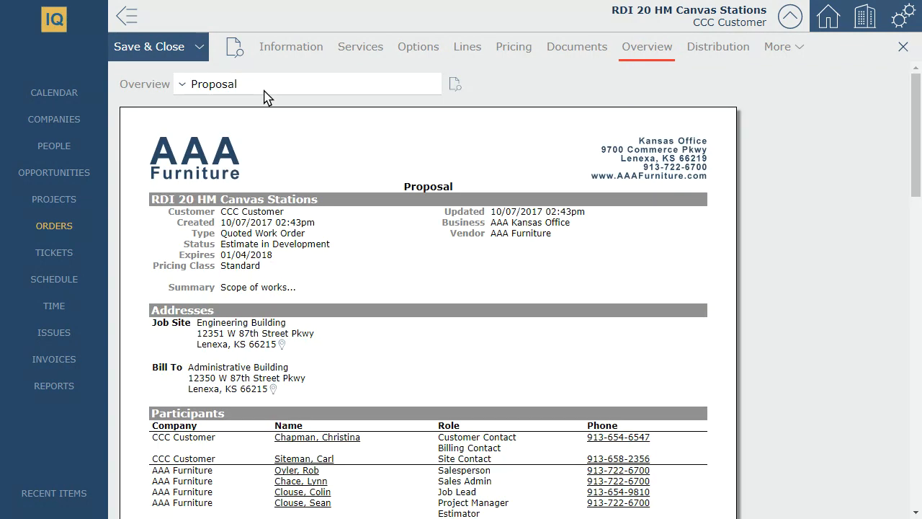
{"action": "left_click", "coordinate": [263, 90]}
{"action": "left_click", "coordinate": [310, 239]}
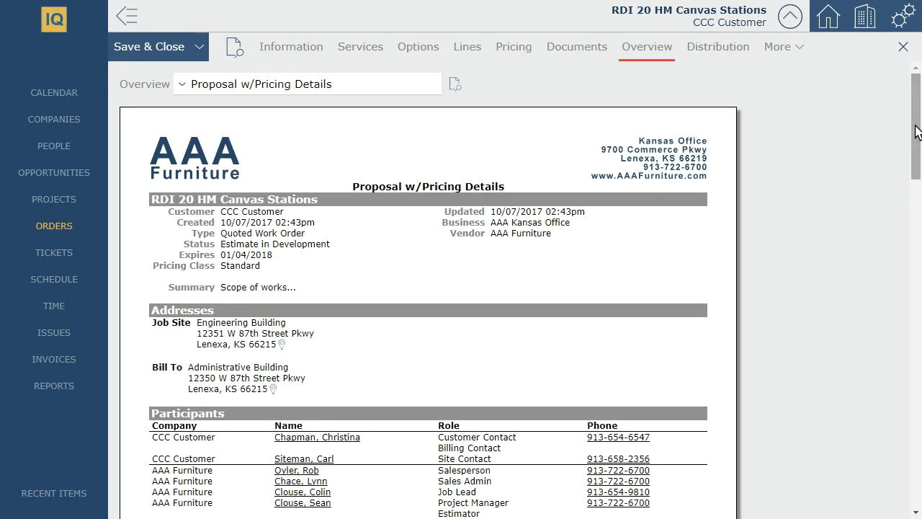
{"action": "left_click_drag", "start_coordinate": [915, 124], "coordinate": [916, 248]}
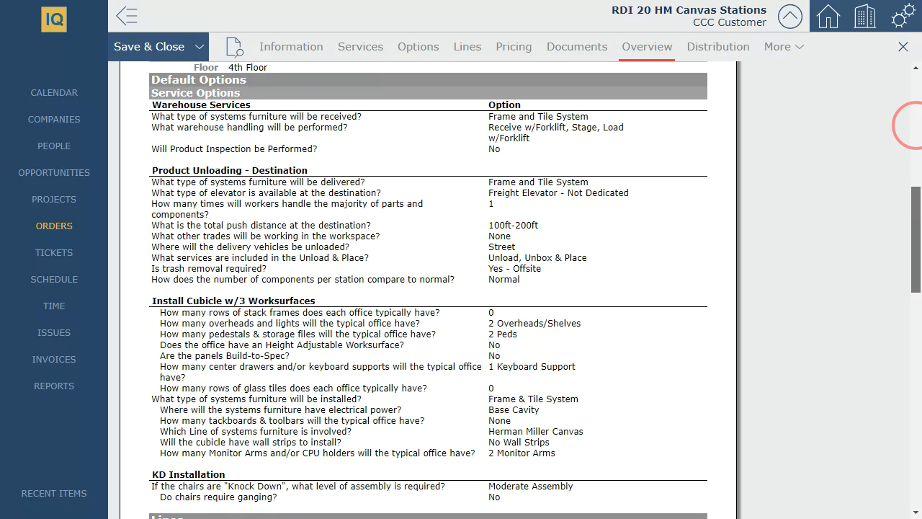
{"action": "left_click_drag", "start_coordinate": [916, 248], "coordinate": [916, 324]}
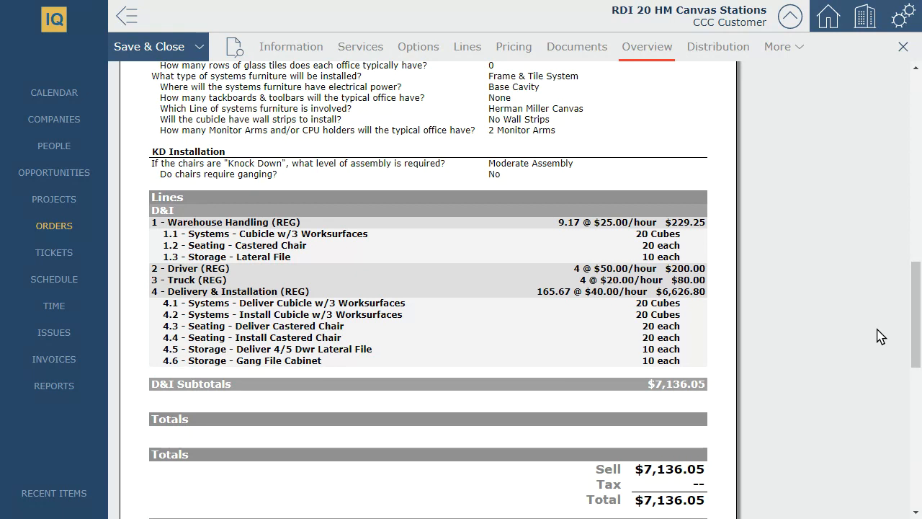
Address the distribution email to the customer contact, salesperson and estimator, with the message "Here's your quote.".
{"action": "left_click", "coordinate": [720, 47]}
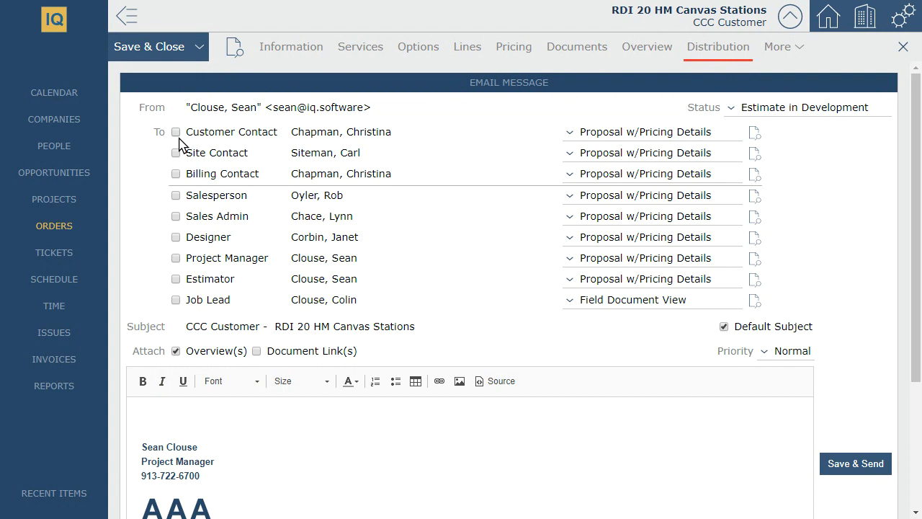
{"action": "left_click", "coordinate": [176, 132]}
{"action": "left_click", "coordinate": [176, 195]}
{"action": "left_click", "coordinate": [175, 279]}
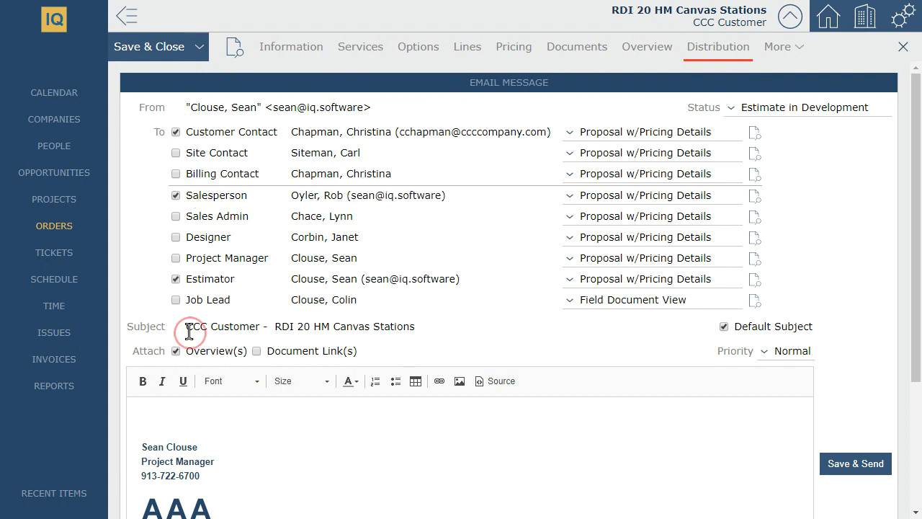
{"action": "left_click", "coordinate": [213, 418]}
{"action": "type", "text": "Here's your quote."}
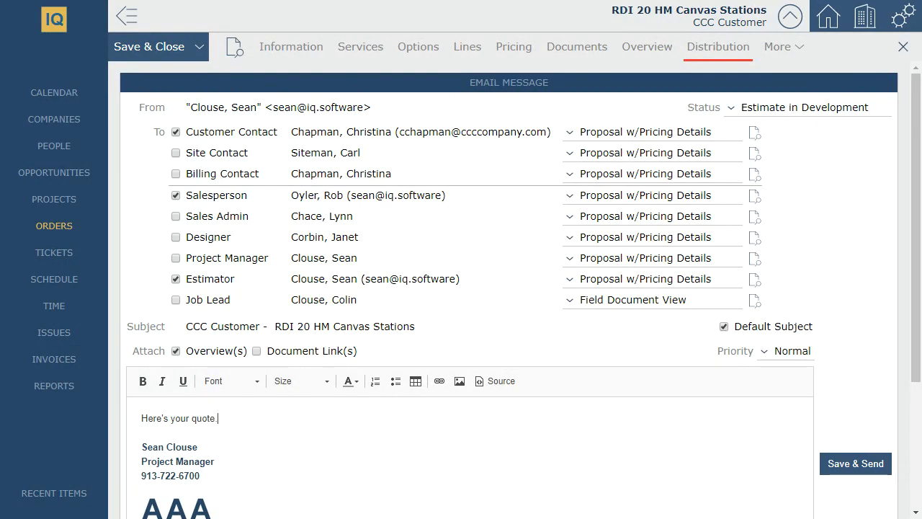
Set the order's status to Estimate Presented, and save the order and send the quote email.
{"action": "left_click", "coordinate": [787, 109]}
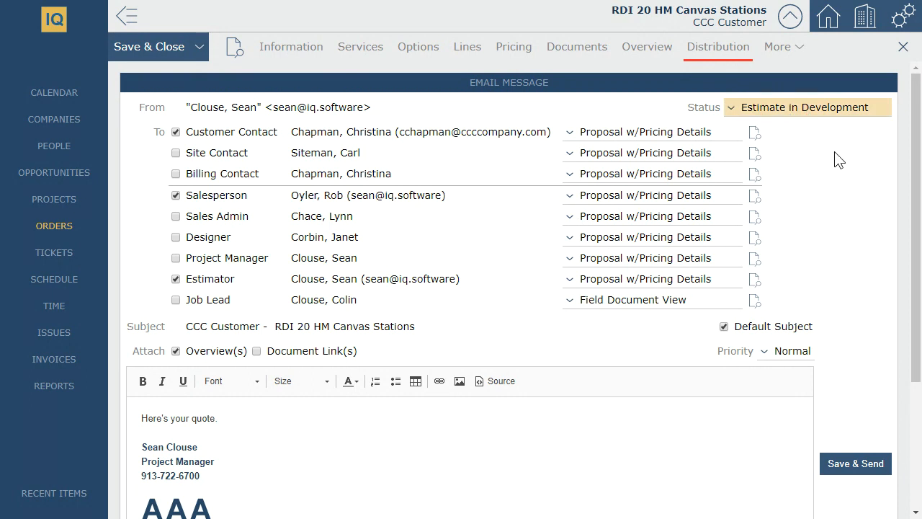
{"action": "left_click", "coordinate": [853, 465]}
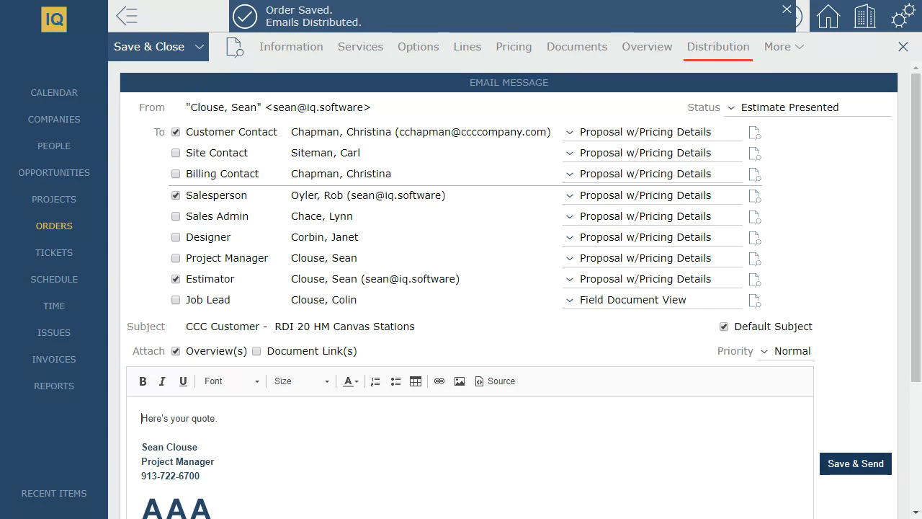
Save and close the order and select the new RDI 20 HM Canvas Stations entry in the orders list.
{"action": "left_click", "coordinate": [155, 48]}
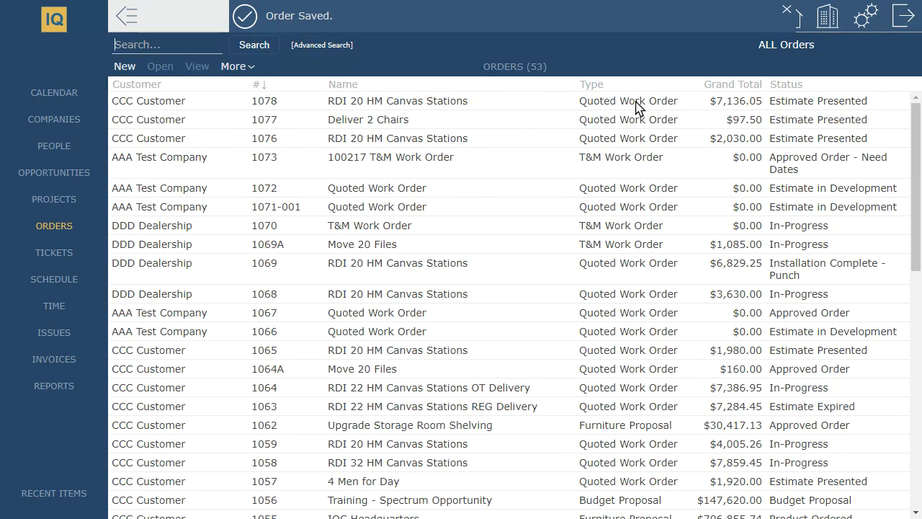
{"action": "left_click", "coordinate": [636, 105]}
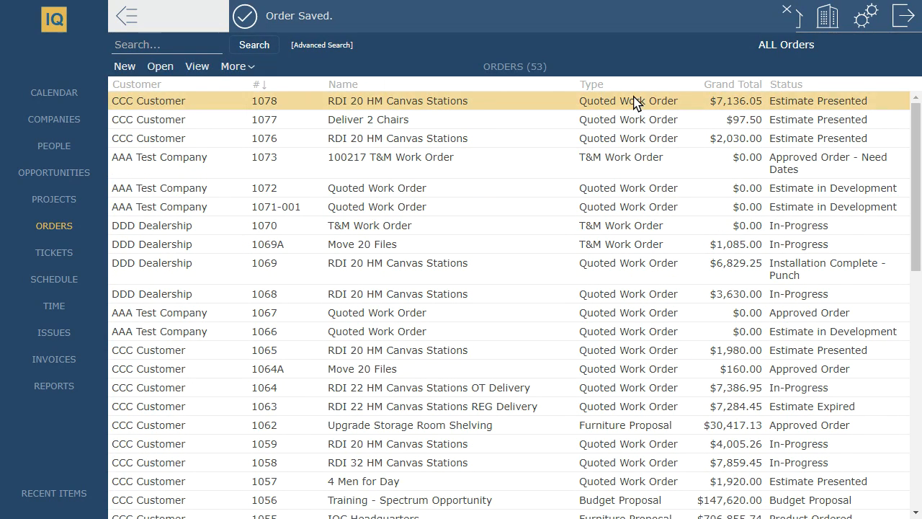